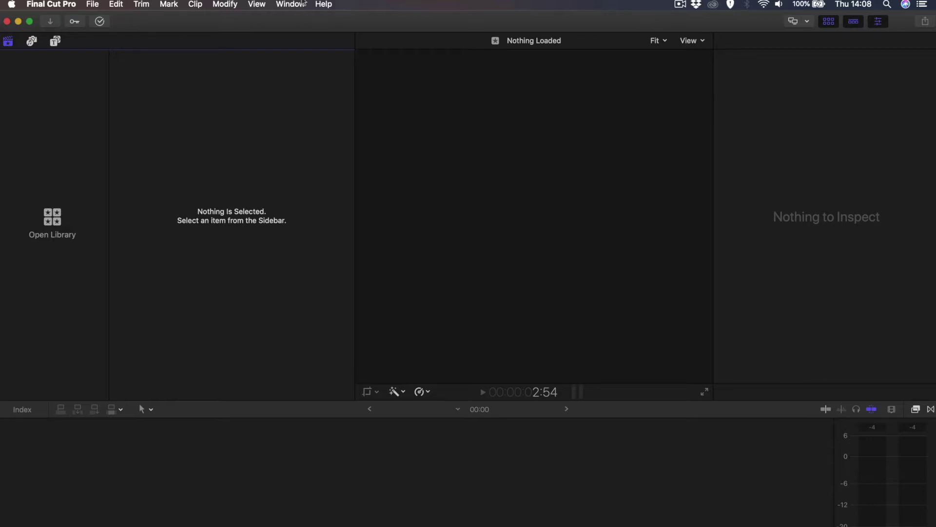
# Step: Switch to Finder and expand Football Strike 2021 and its 2021-02-17 Season Part 2 folder in You Tube UPLOADS
pyautogui.click(18, 22)
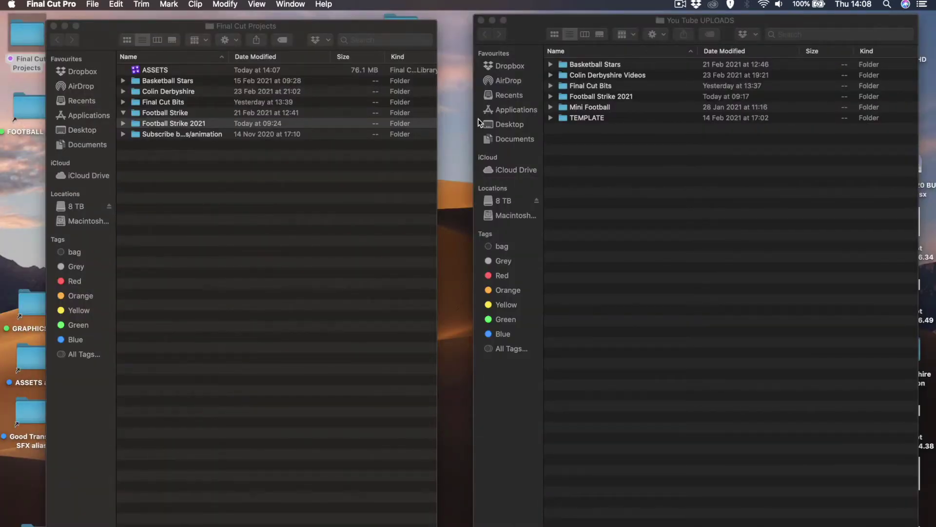
pyautogui.click(607, 21)
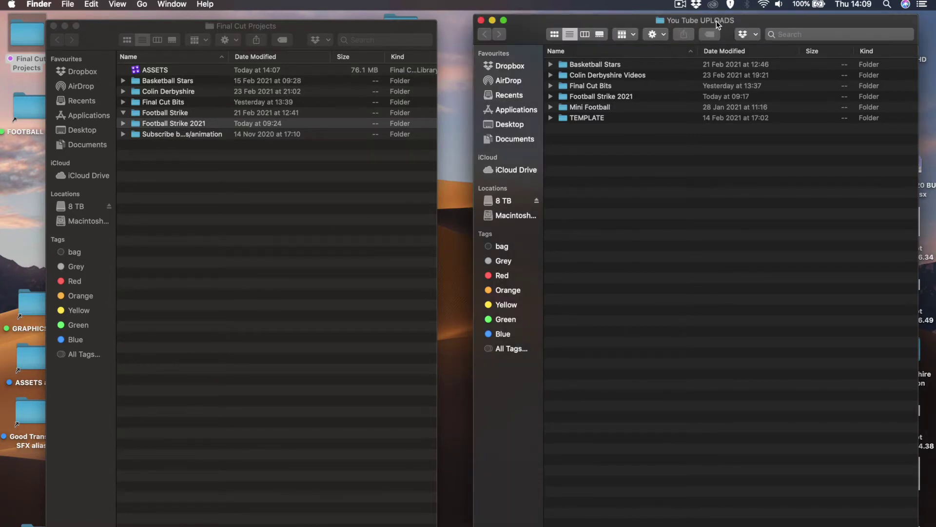
pyautogui.click(551, 97)
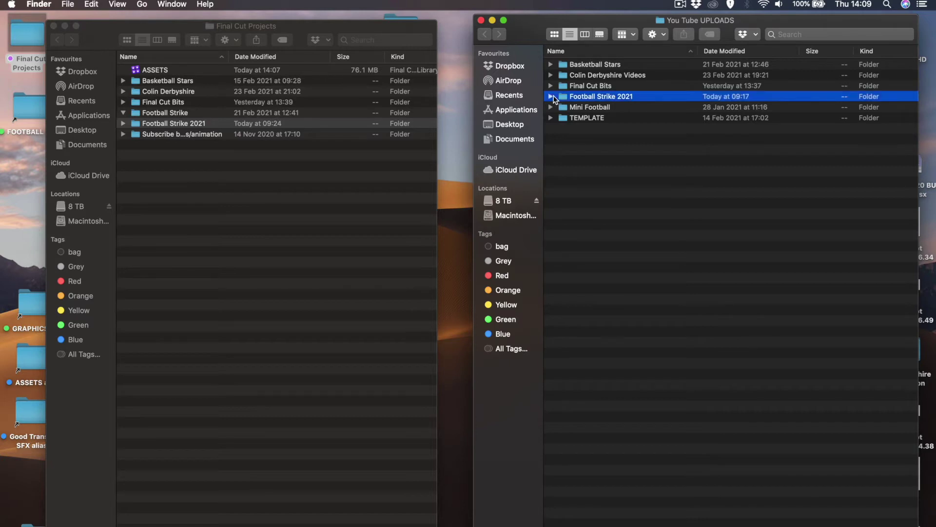
pyautogui.click(606, 139)
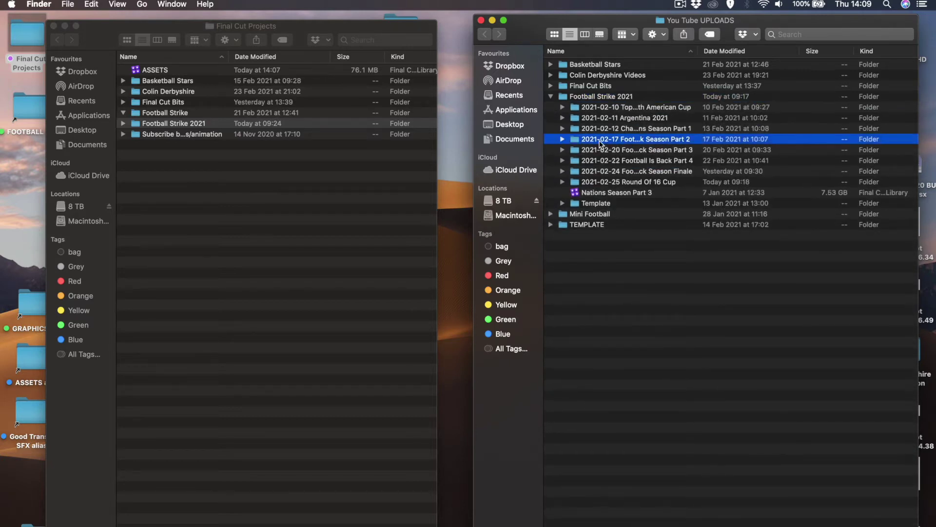
pyautogui.click(563, 140)
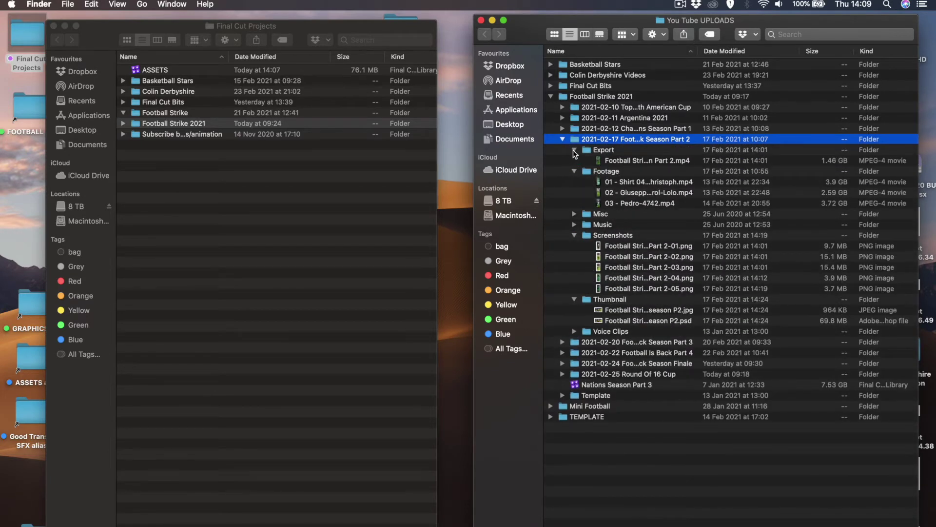
# Step: Collapse the Export, Footage, Screenshots and Thumbnail subfolders and review the folder structure of the 2021-02-17 project
pyautogui.click(574, 149)
pyautogui.click(574, 161)
pyautogui.click(574, 193)
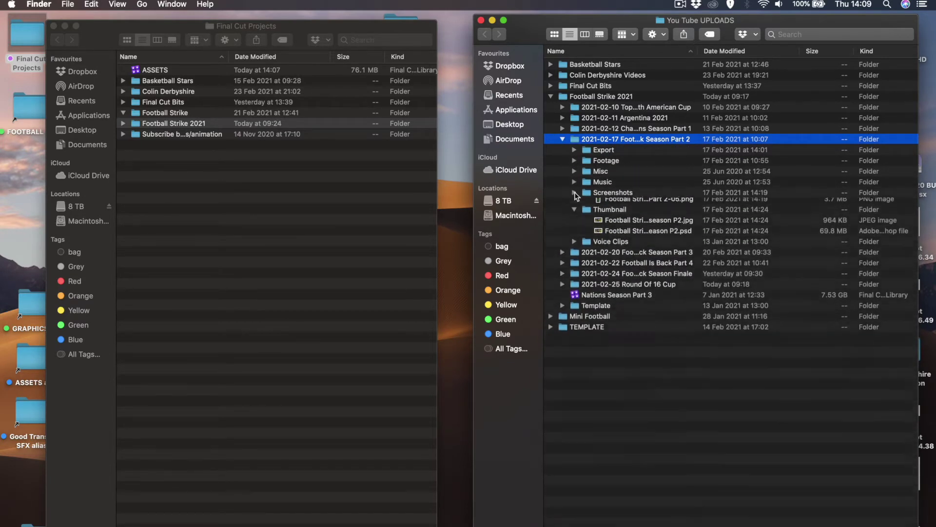
pyautogui.click(574, 203)
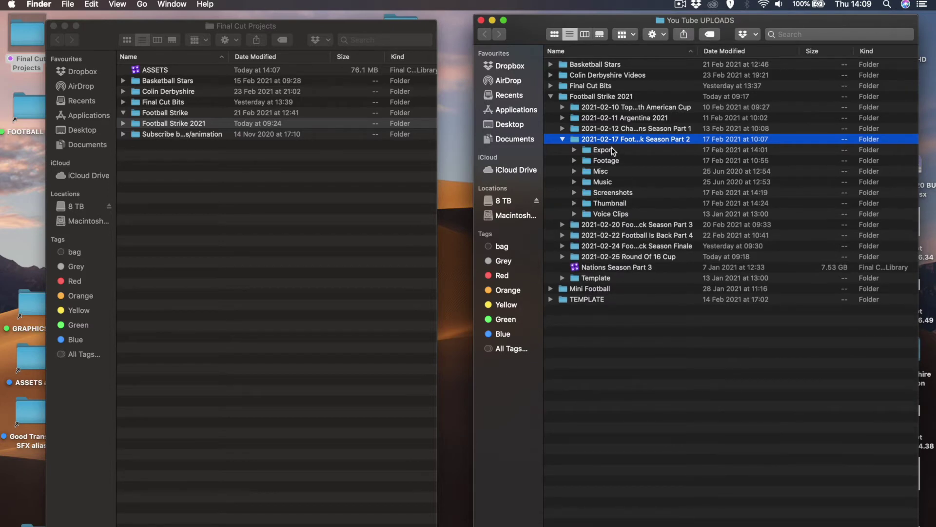
pyautogui.click(605, 162)
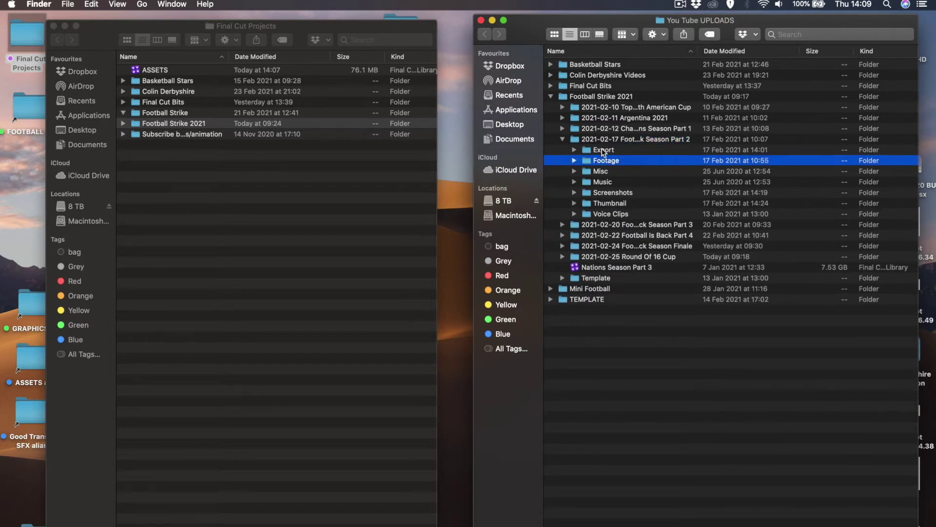
pyautogui.click(603, 150)
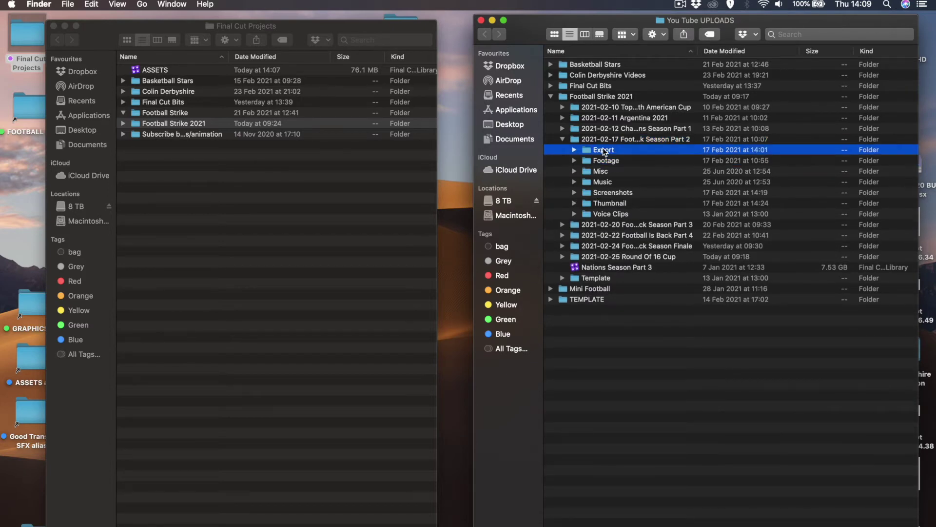
pyautogui.click(606, 183)
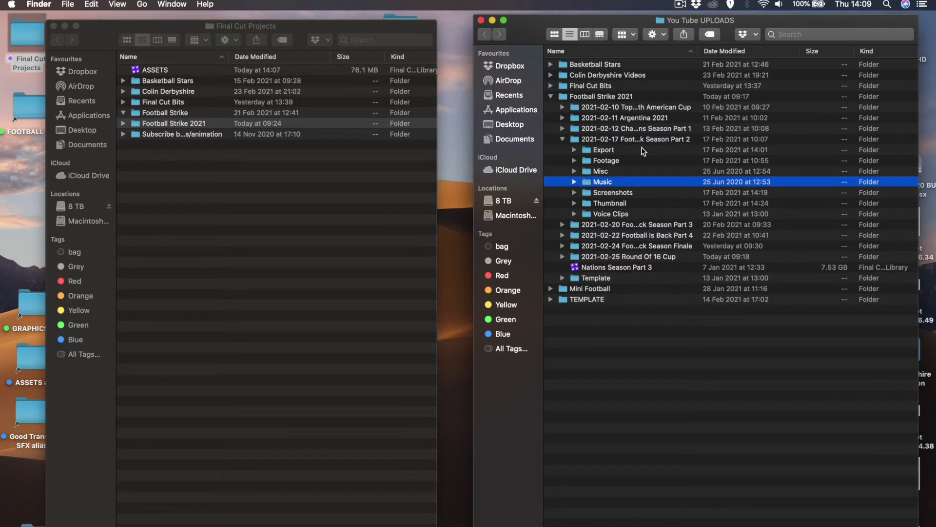
pyautogui.click(607, 142)
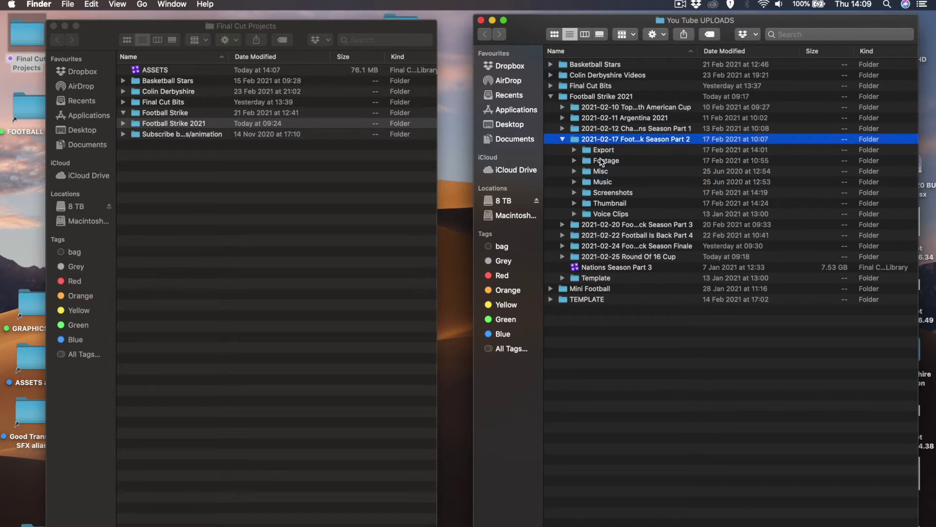
# Step: Expand the Footage folder of the 2021-02-17 project and select its second video clip
pyautogui.click(602, 161)
pyautogui.click(574, 161)
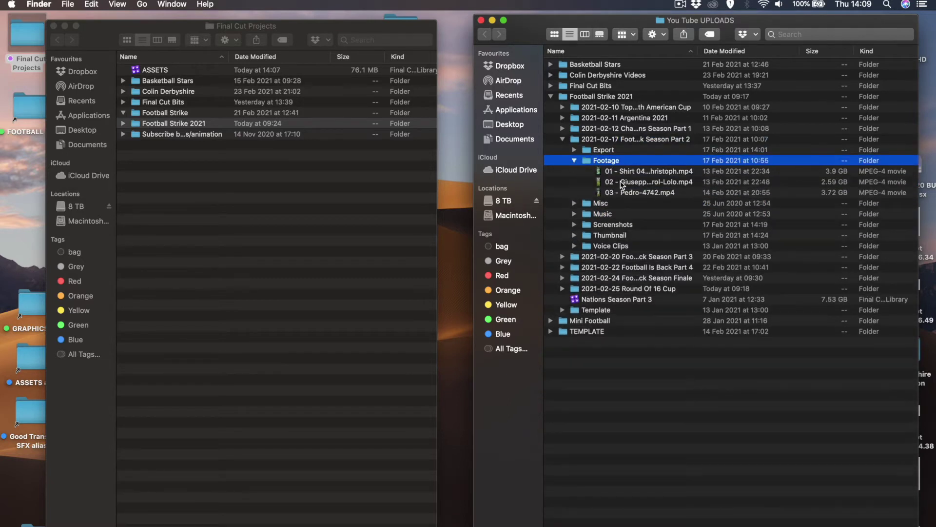
pyautogui.click(628, 175)
pyautogui.click(626, 180)
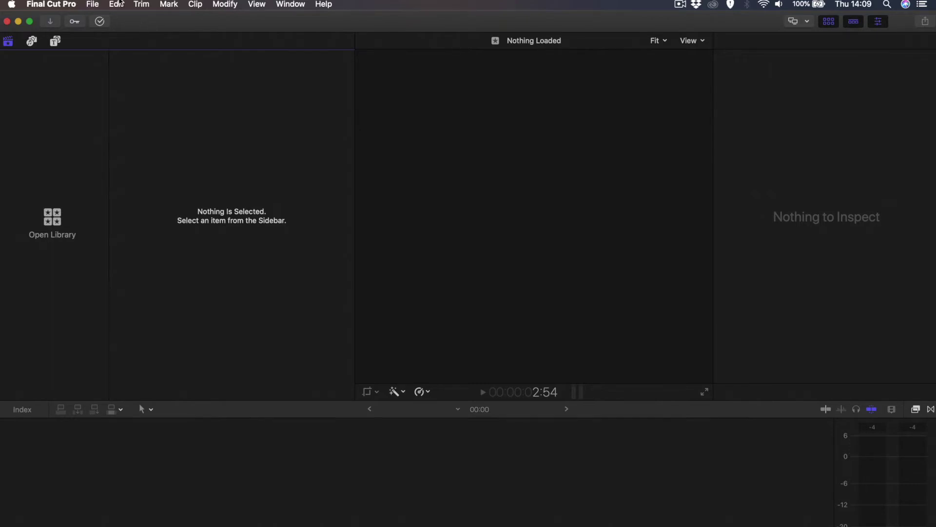
# Step: In Final Cut Pro, create a new library named Project 1 in the Football Strike 2021 folder
pyautogui.click(91, 3)
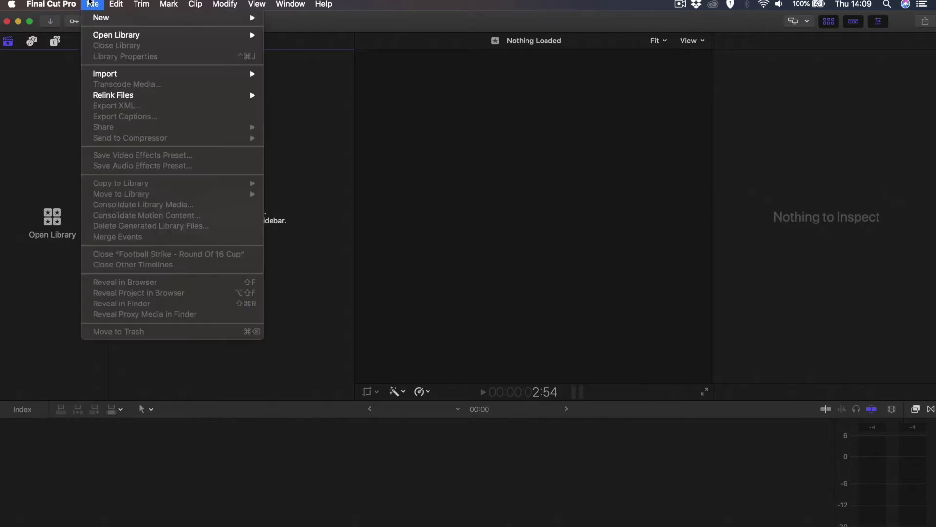
pyautogui.moveTo(101, 19)
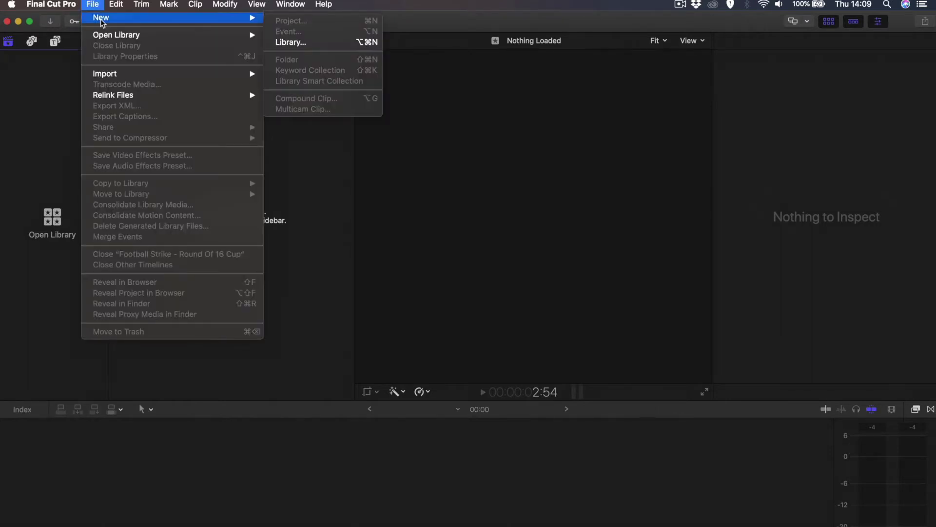
pyautogui.click(280, 46)
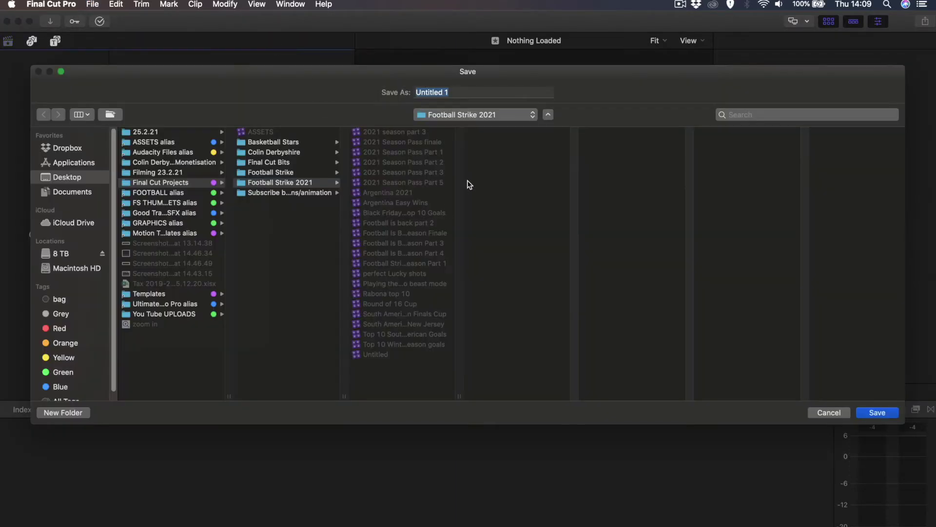
pyautogui.click(460, 93)
pyautogui.moveTo(461, 93); pyautogui.dragTo(386, 91)
pyautogui.write('Proje')
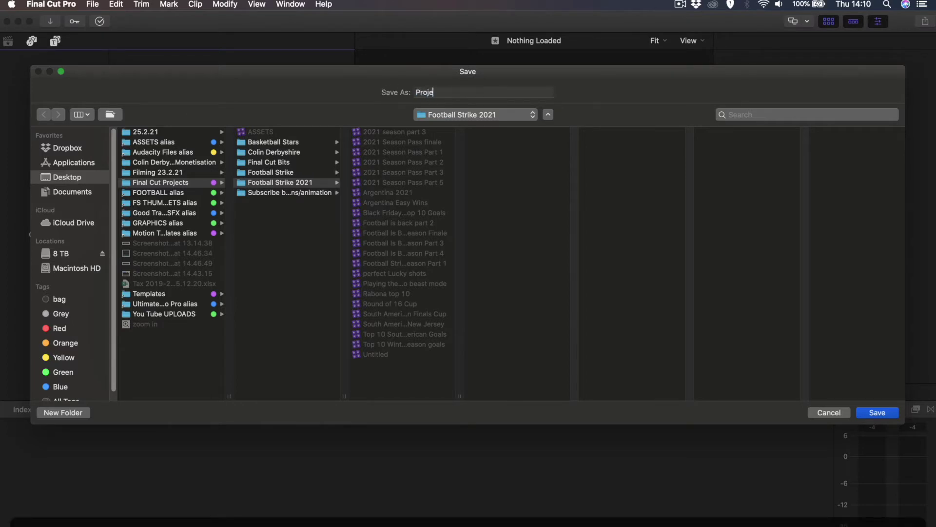
pyautogui.write('ct 1')
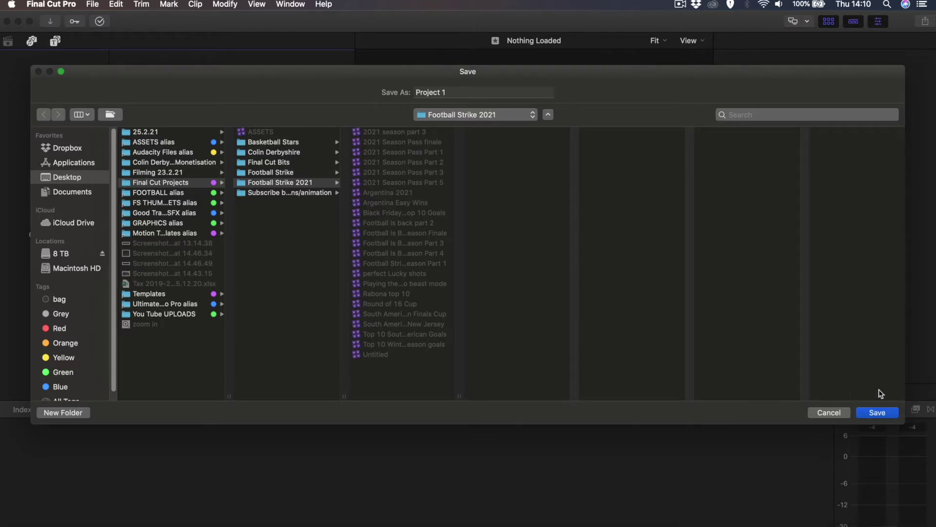
pyautogui.click(877, 412)
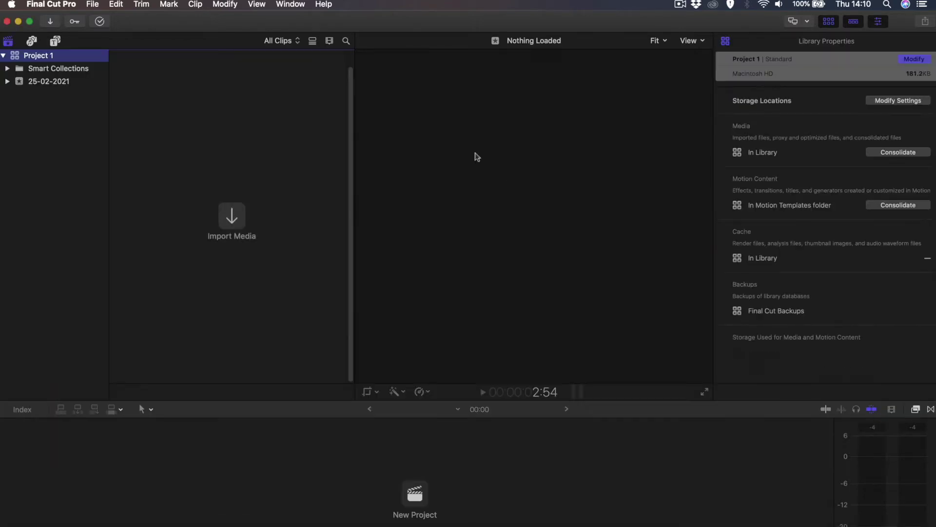
# Step: Switch to Finder and locate the Project 1 library inside Football Strike 2021 in the Final Cut Projects folder
pyautogui.moveTo(194, 22); pyautogui.dragTo(257, 201)
pyautogui.click(194, 22)
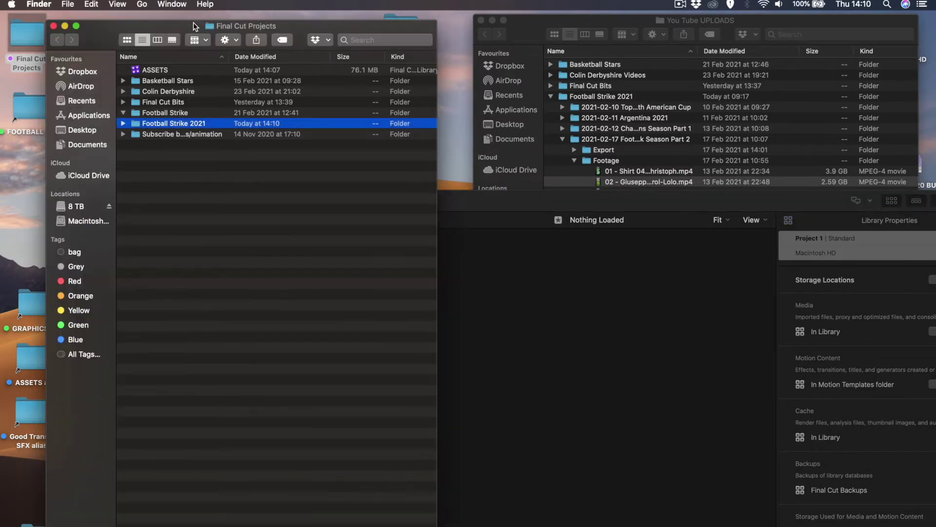
pyautogui.click(123, 124)
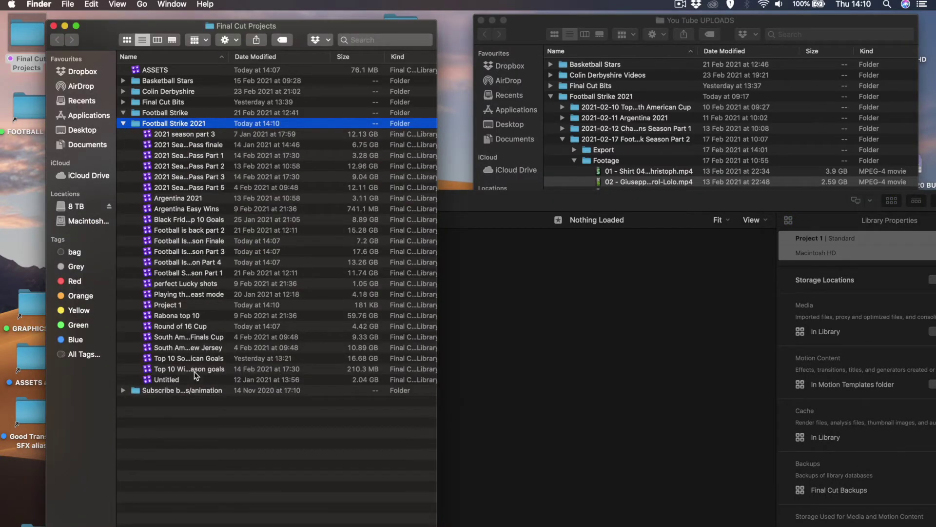
pyautogui.click(179, 305)
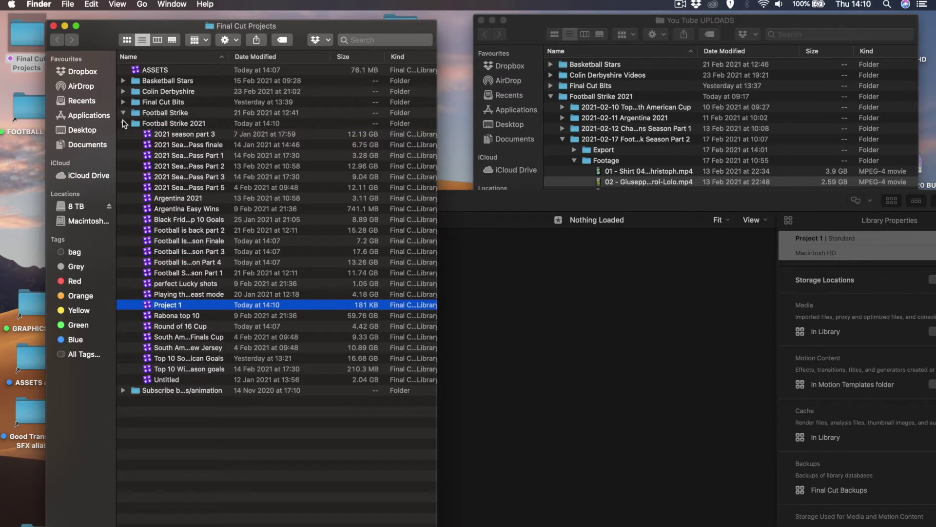
pyautogui.click(123, 123)
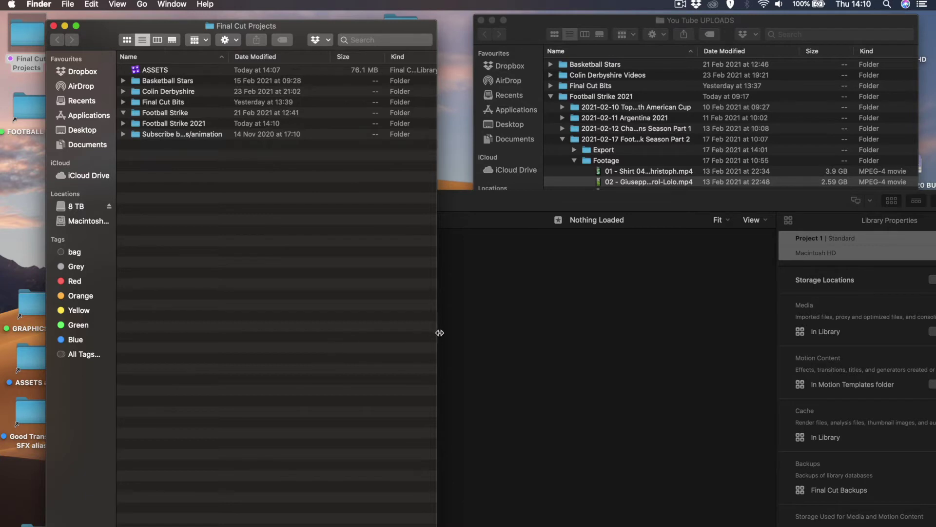
# Step: Return to Final Cut Pro, select the 25-02-2021 event and position the window so the Finder folders are reachable
pyautogui.press('super+Tab')
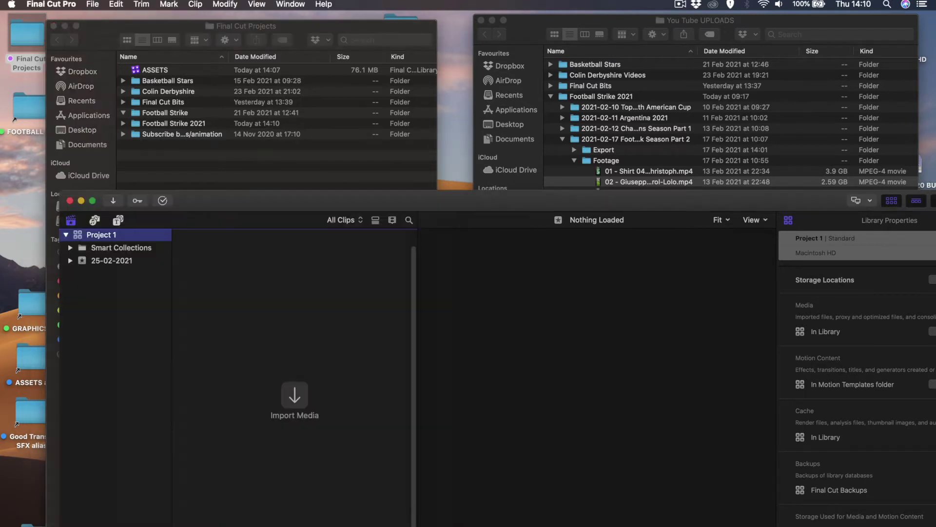
pyautogui.moveTo(248, 193); pyautogui.dragTo(187, 43)
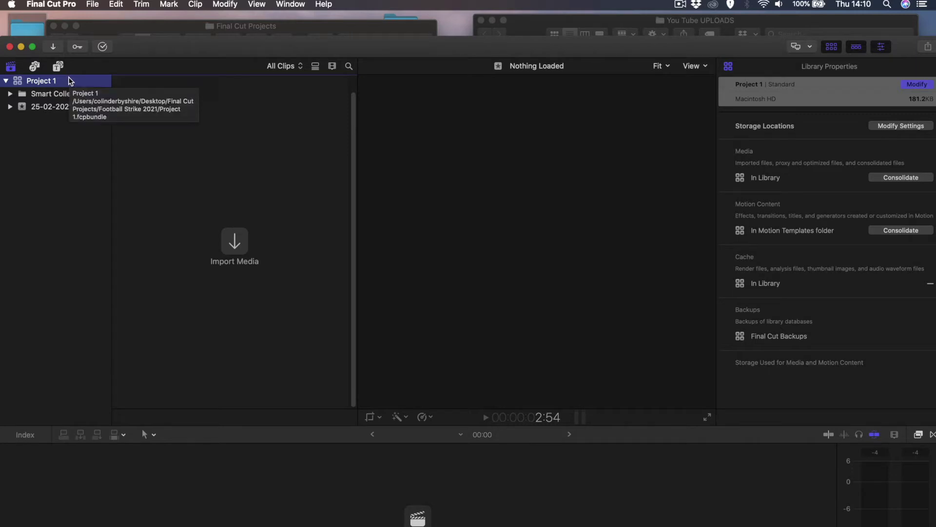
pyautogui.click(59, 107)
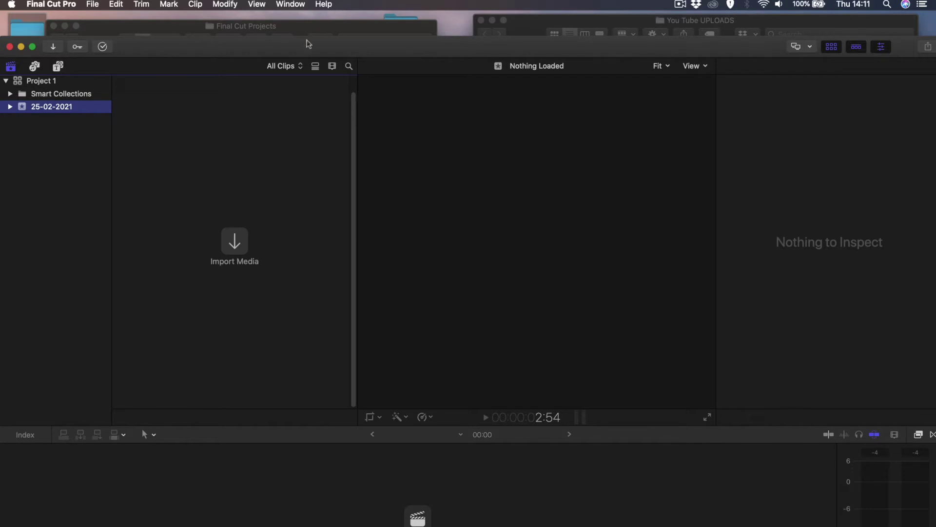
pyautogui.moveTo(309, 43); pyautogui.dragTo(360, 165)
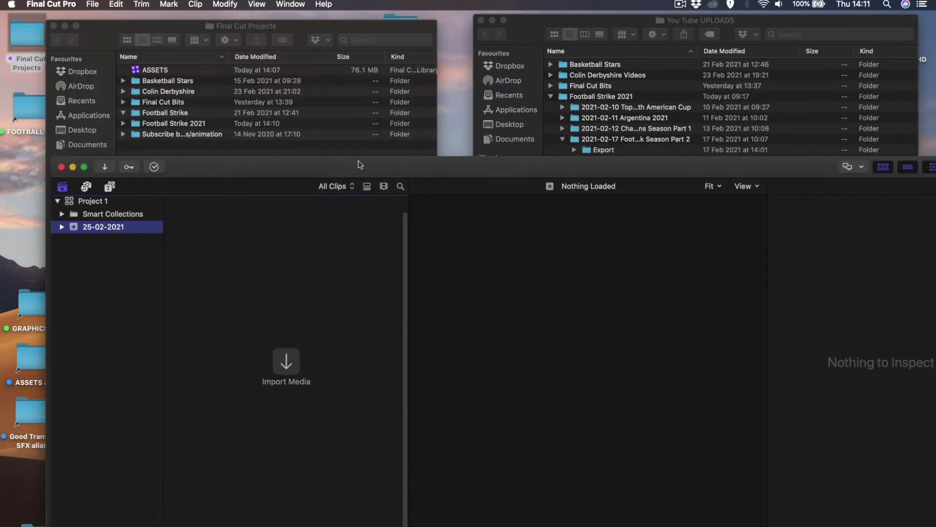
# Step: Import the first video clip from the Finder Footage folder into the 25-02-2021 event and enlarge the Final Cut Pro window
pyautogui.click(646, 23)
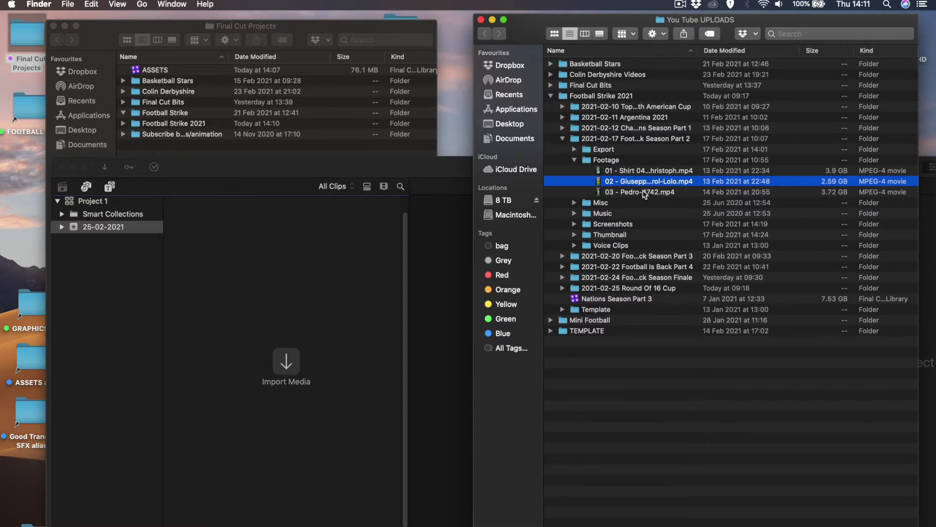
pyautogui.click(641, 172)
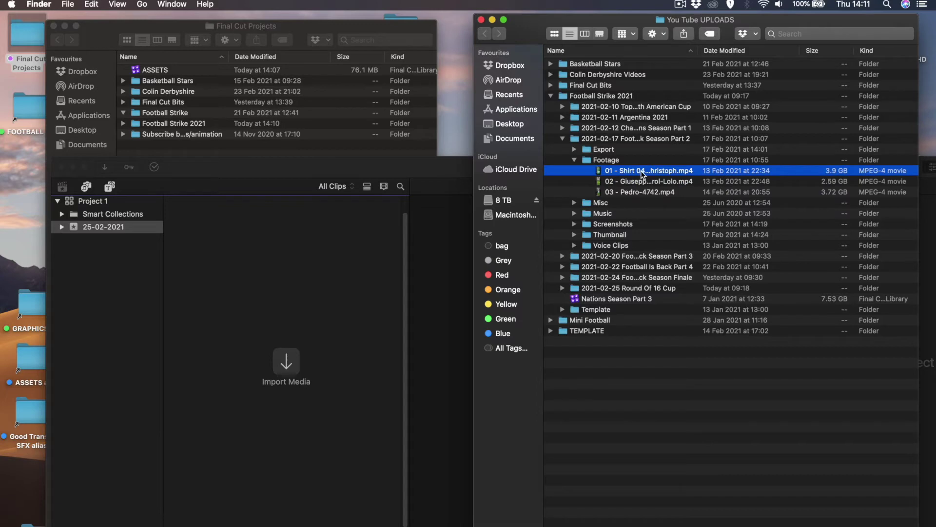
pyautogui.moveTo(641, 171); pyautogui.dragTo(248, 317)
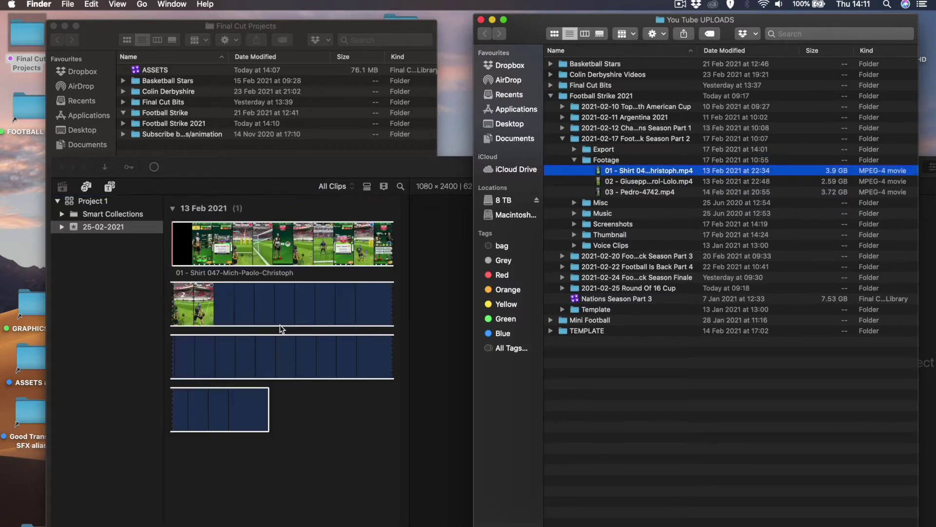
pyautogui.doubleClick(303, 155)
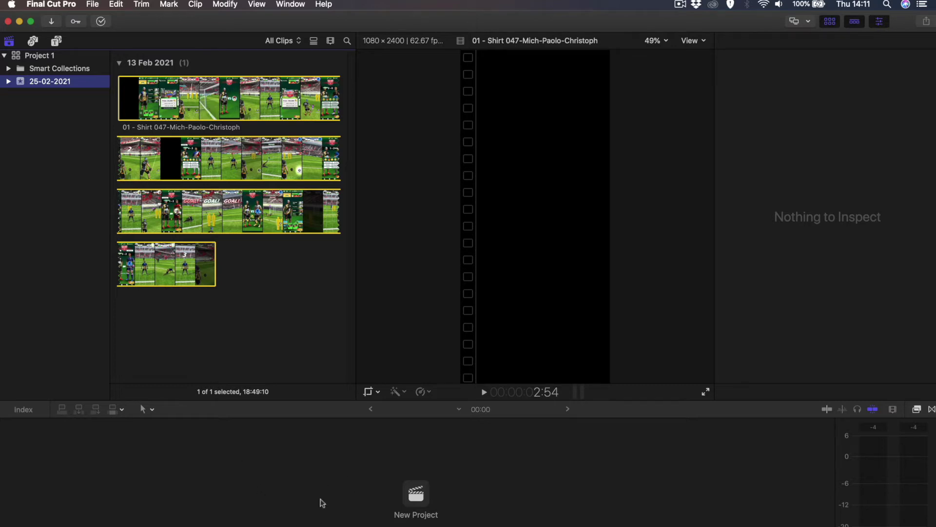
# Step: Start a new project from the imported clip in the 25-02-2021 event and set its video format to Custom
pyautogui.rightClick(212, 107)
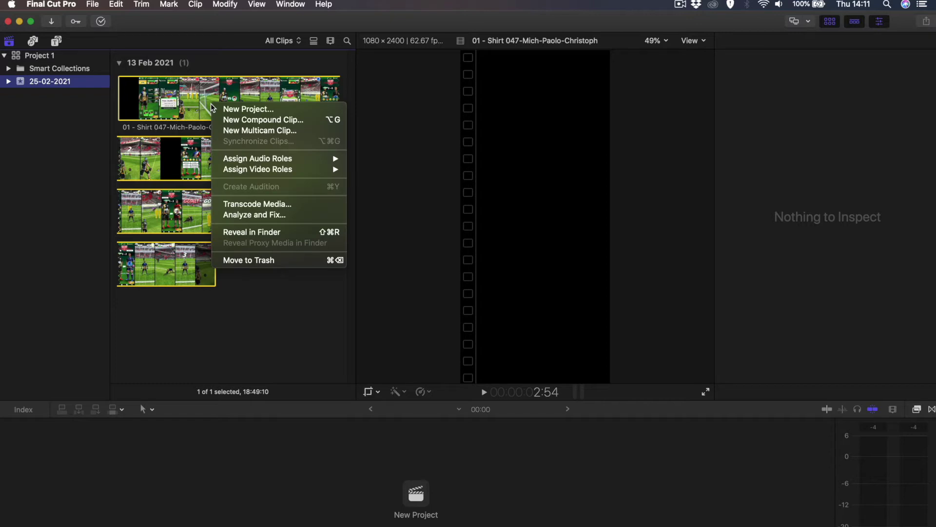
pyautogui.click(250, 109)
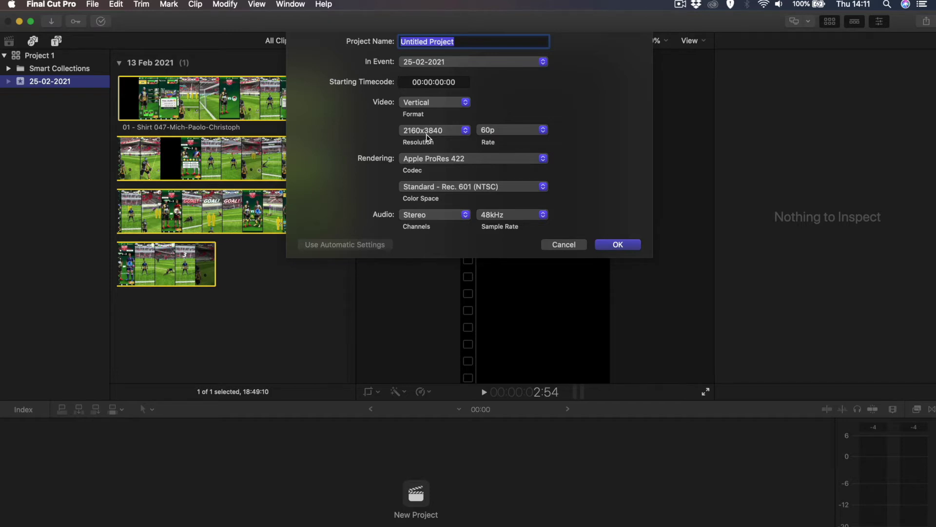
pyautogui.click(444, 105)
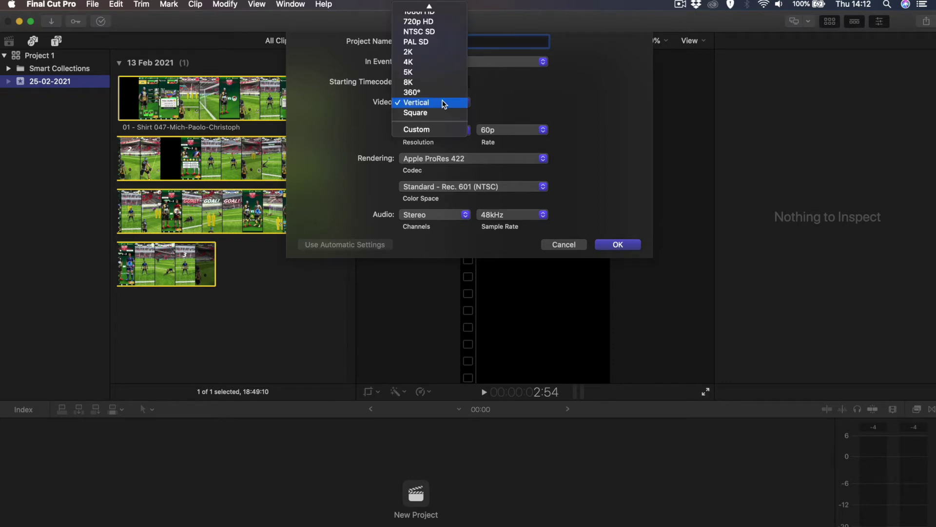
pyautogui.click(425, 130)
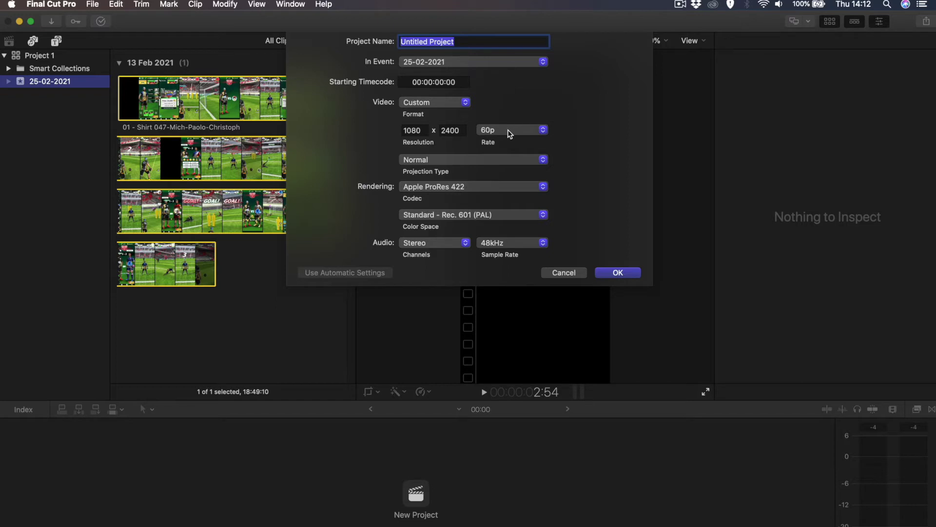
# Step: Name the project Football Stike - Cup and create it with the 1080 x 2400, 60p settings
pyautogui.click(464, 42)
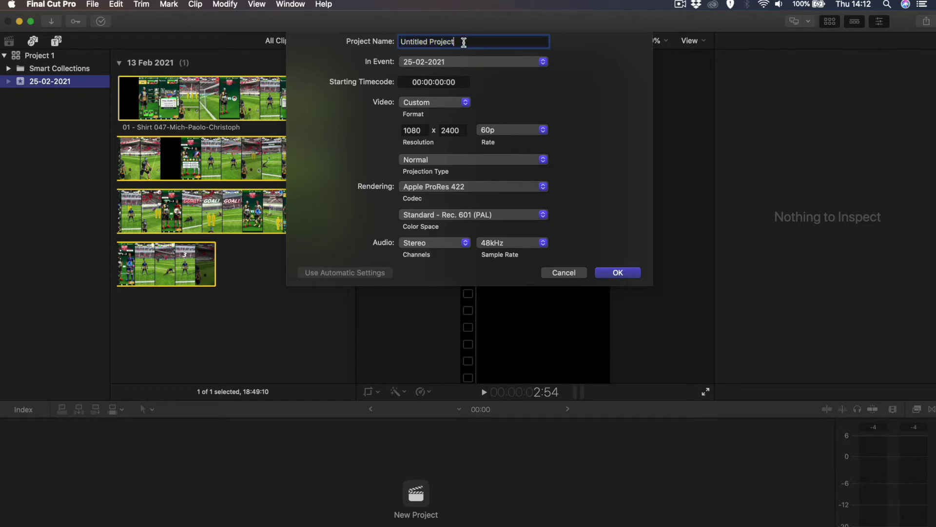
pyautogui.moveTo(470, 42); pyautogui.dragTo(393, 43)
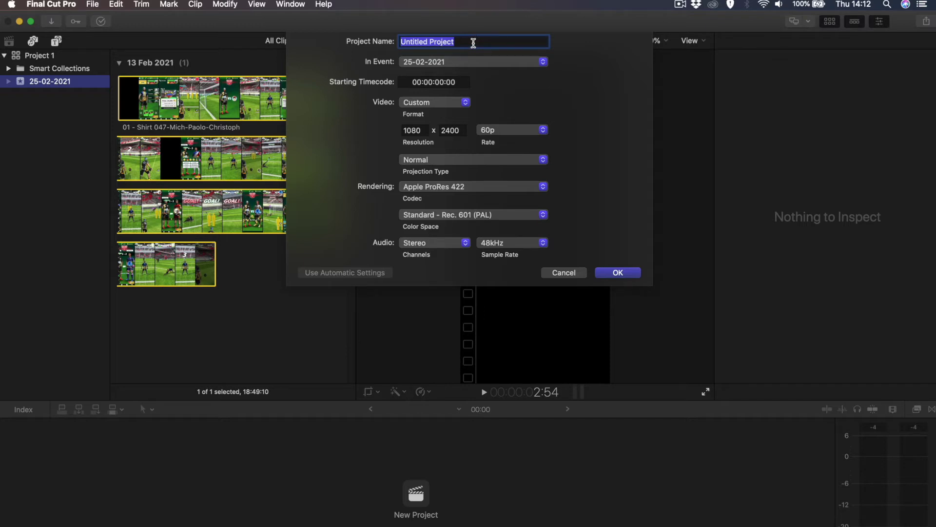
pyautogui.write('Fo')
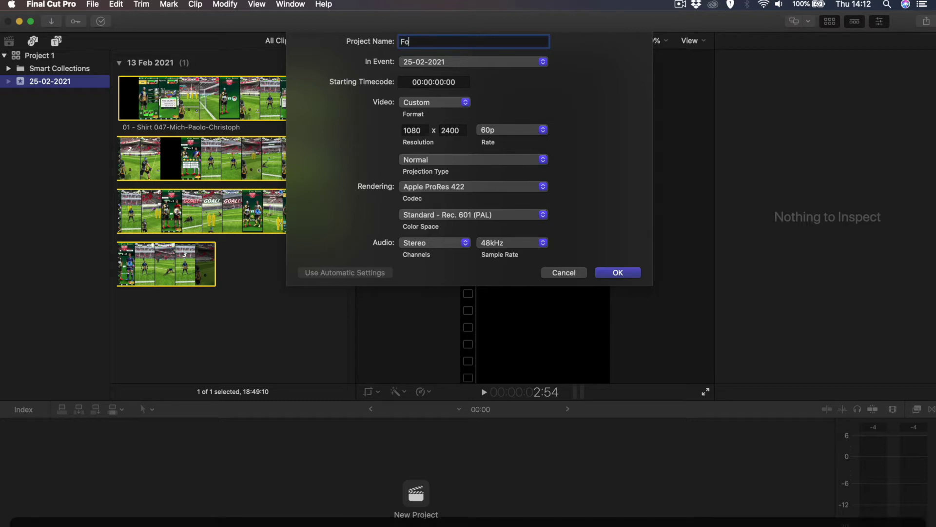
pyautogui.write('otball')
pyautogui.press('BackSpace')
pyautogui.press('BackSpace')
pyautogui.write('ll Stirke')
pyautogui.press('BackSpace')
pyautogui.press('BackSpace')
pyautogui.press('BackSpace')
pyautogui.write('ke -')
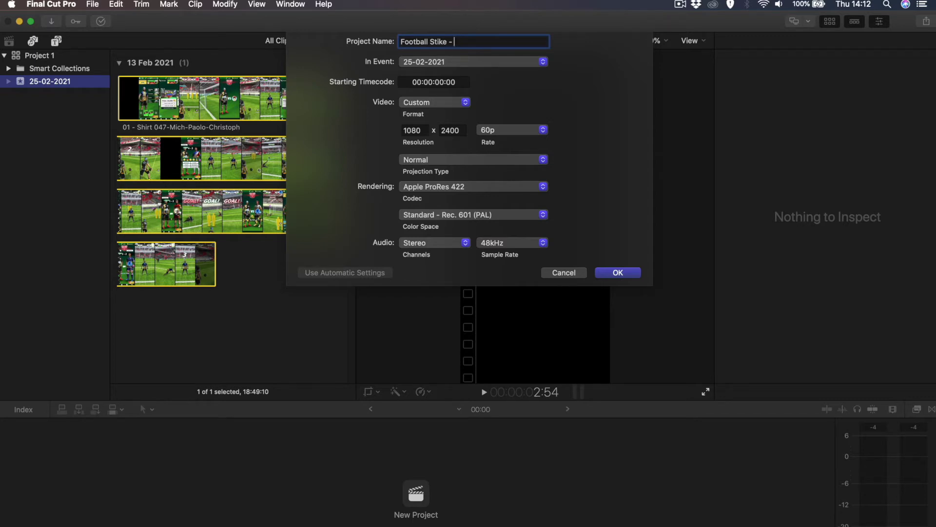
pyautogui.write('Cup')
pyautogui.click(636, 274)
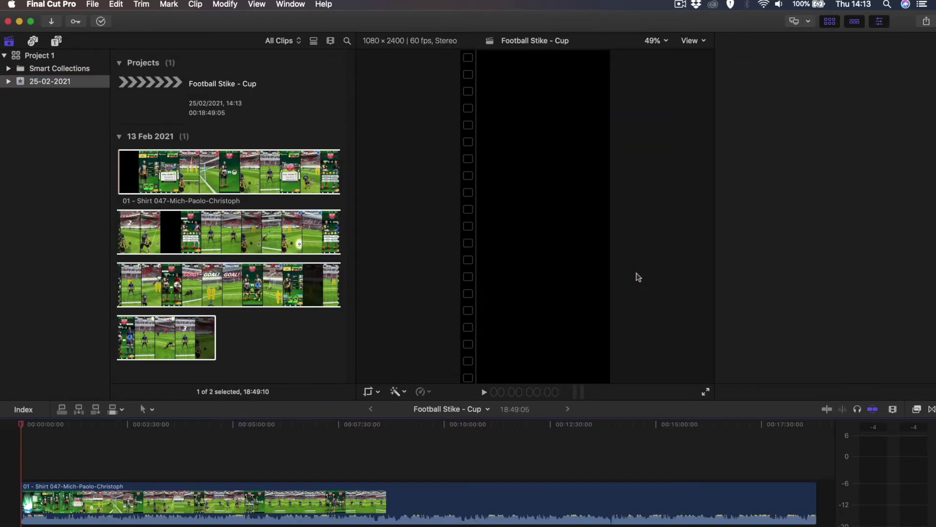
# Step: Split the timeline clip with the playhead at about 6:17:57
pyautogui.click(148, 501)
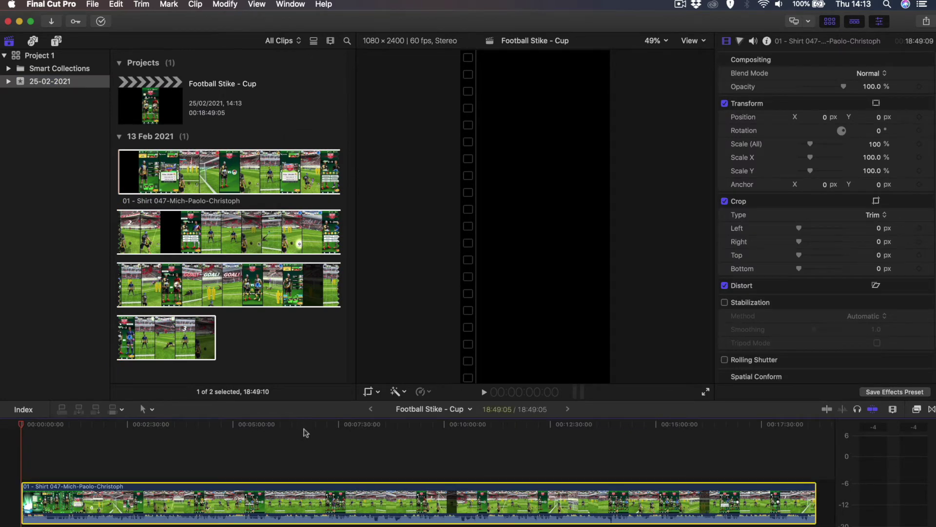
pyautogui.click(223, 445)
pyautogui.click(430, 500)
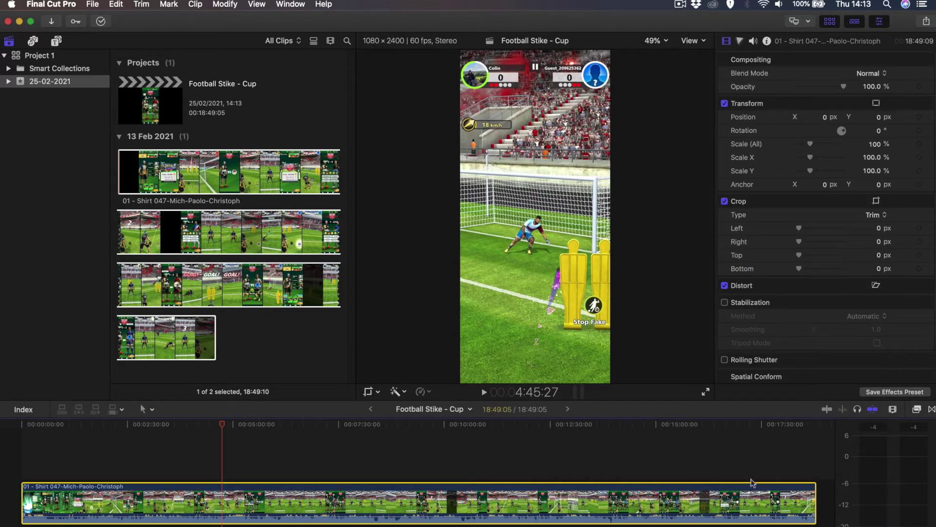
pyautogui.click(253, 458)
pyautogui.click(293, 503)
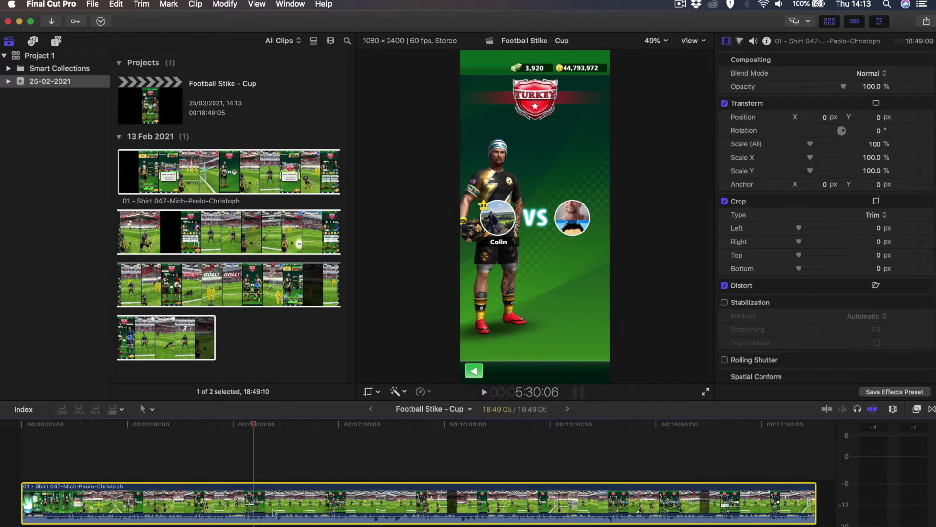
pyautogui.click(287, 463)
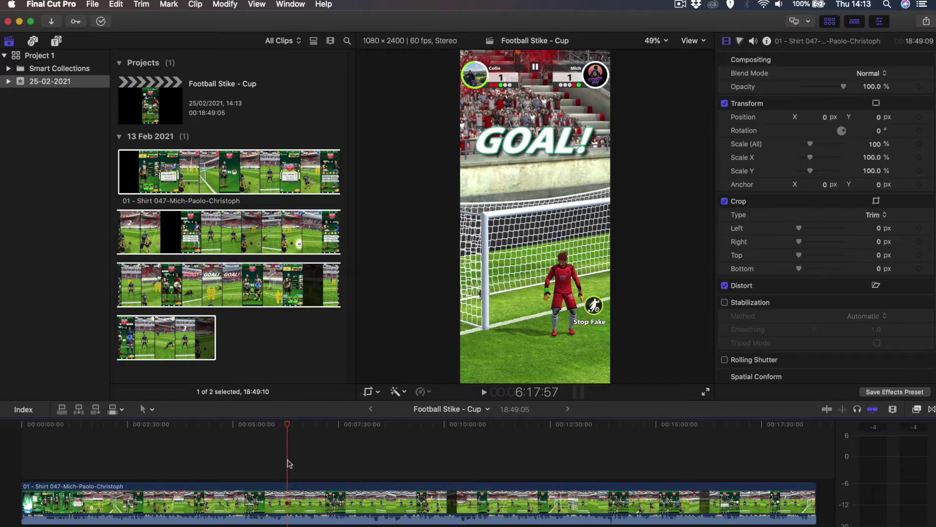
pyautogui.press('super+b')
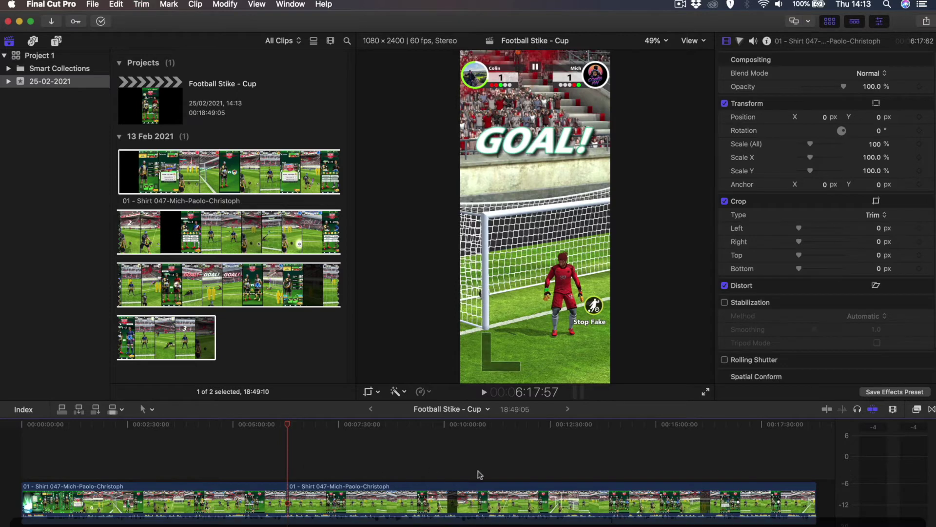
# Step: Delete the second part of the split clip and place the playhead at about 1:46:50
pyautogui.click(533, 485)
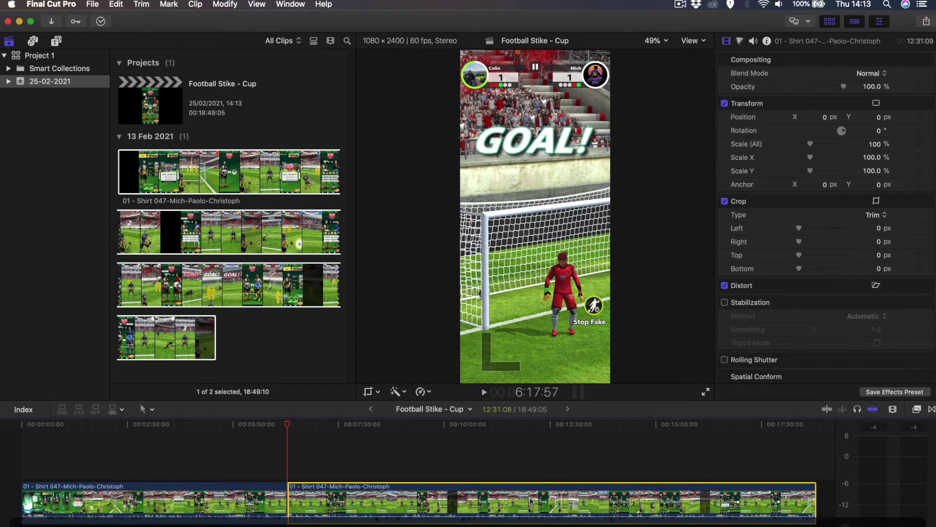
pyautogui.press('Delete')
pyautogui.click(97, 460)
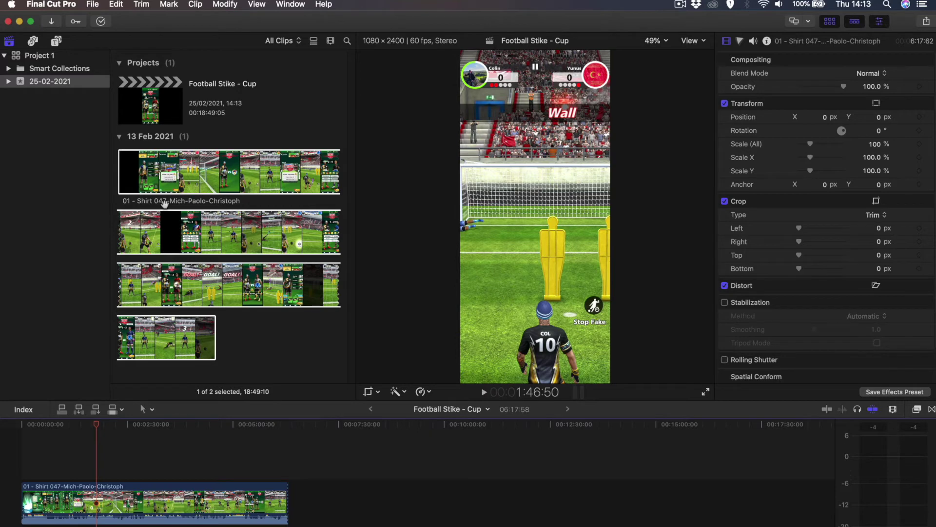
# Step: Start a Master File export of the project and display its format and codec settings
pyautogui.click(92, 4)
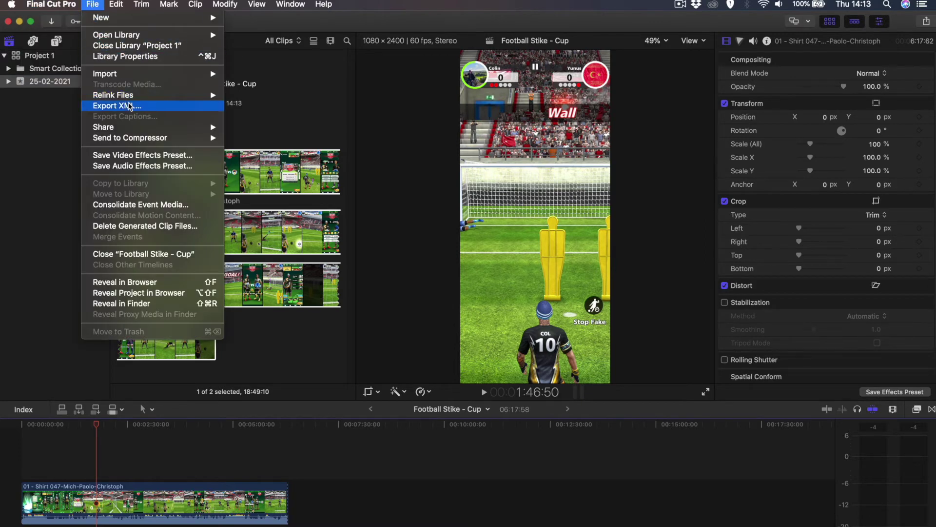
pyautogui.moveTo(131, 126)
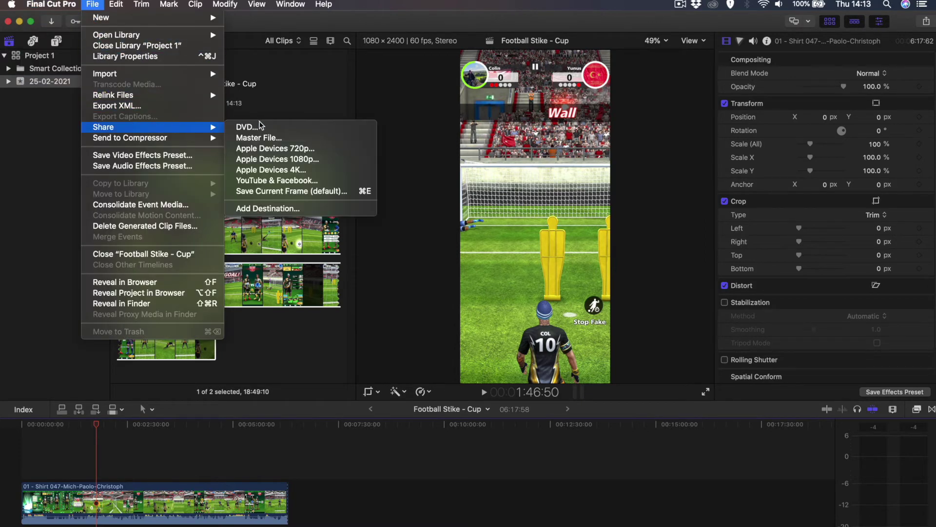
pyautogui.click(262, 139)
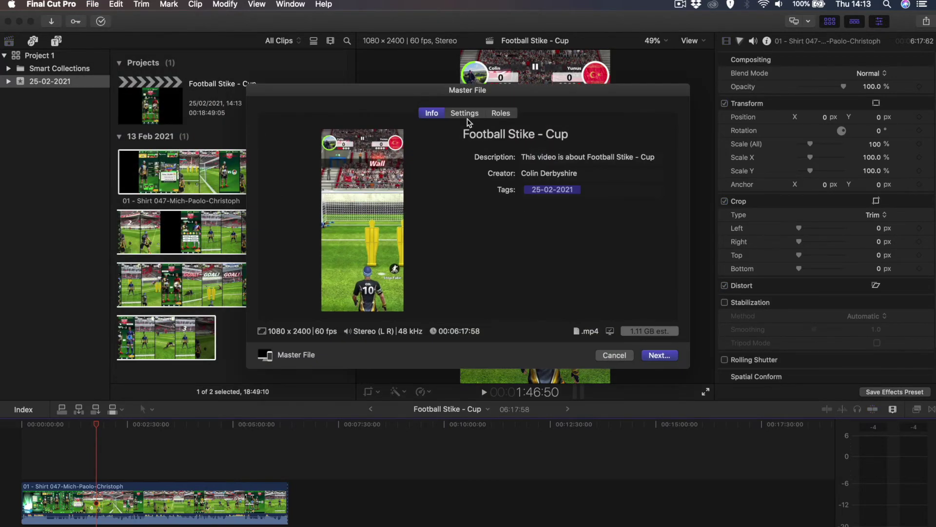
pyautogui.click(464, 113)
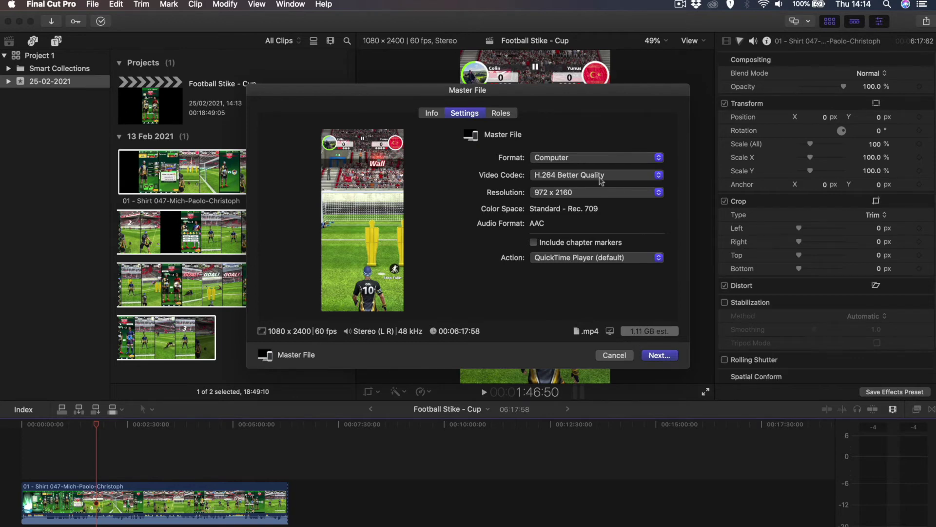
# Step: Try the Video and Audio export format and return the format to Computer with the H.264 Faster Encode codec
pyautogui.click(585, 158)
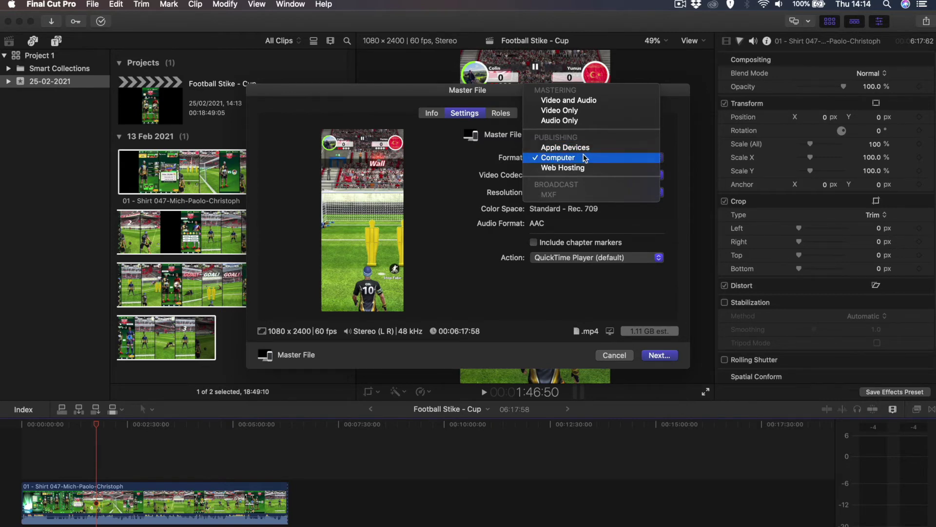
pyautogui.click(585, 104)
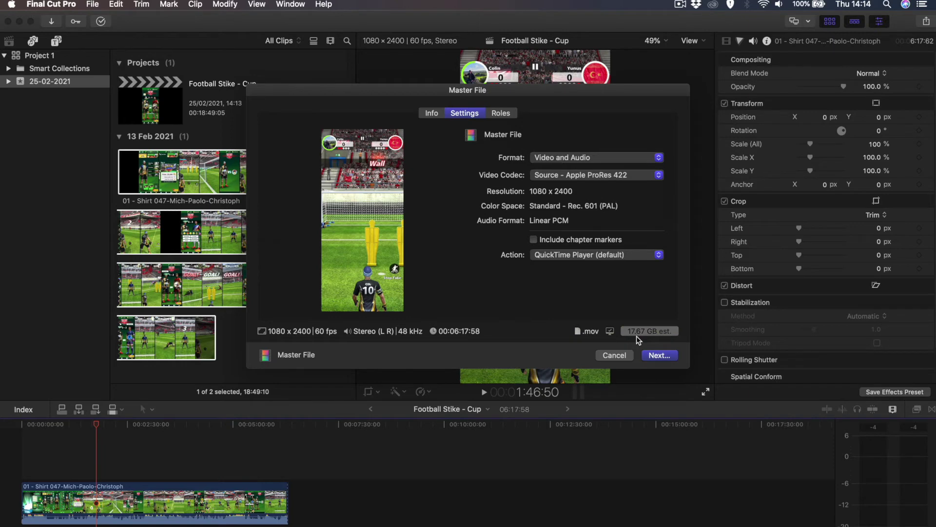
pyautogui.click(585, 158)
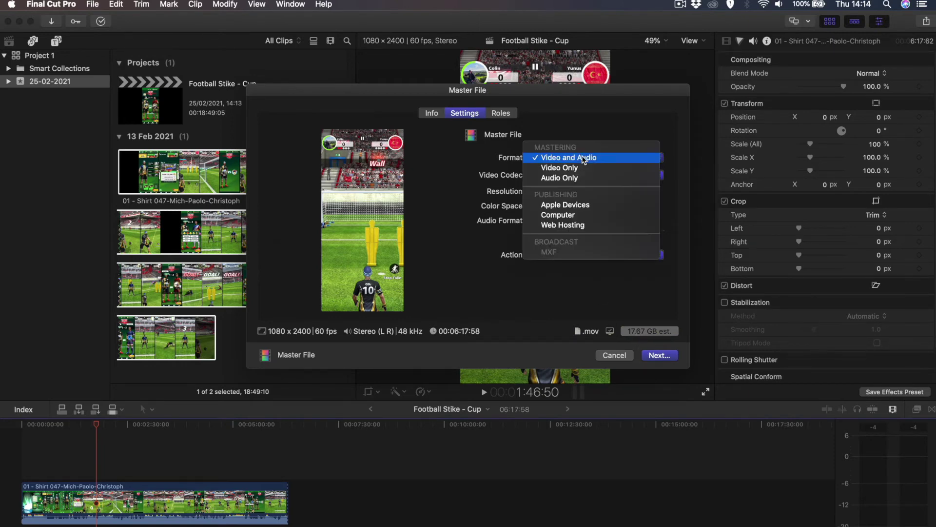
pyautogui.click(585, 216)
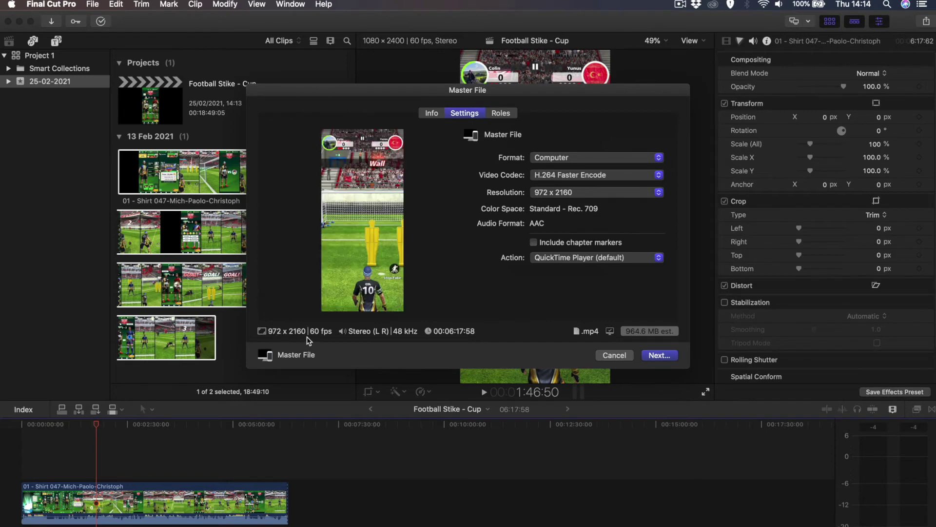
# Step: Review the available export resolutions and keep 972 x 2160
pyautogui.click(565, 194)
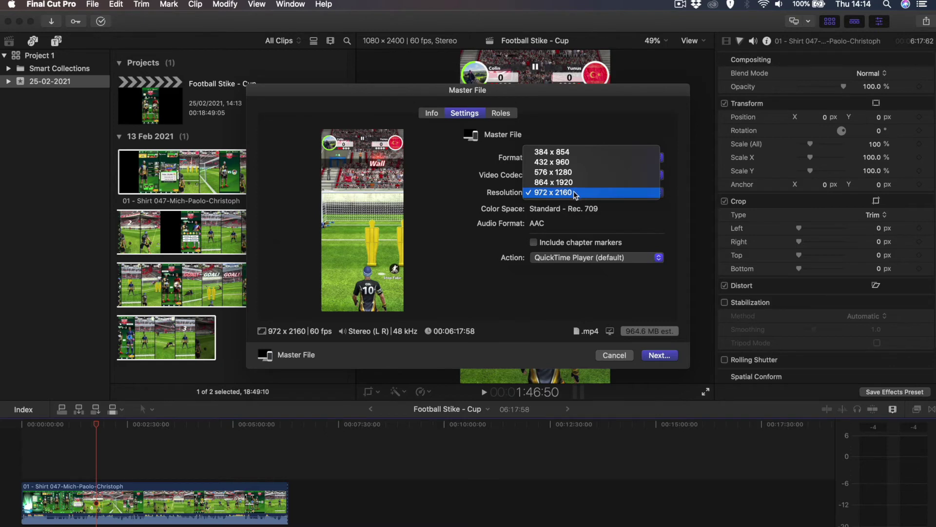
pyautogui.click(576, 192)
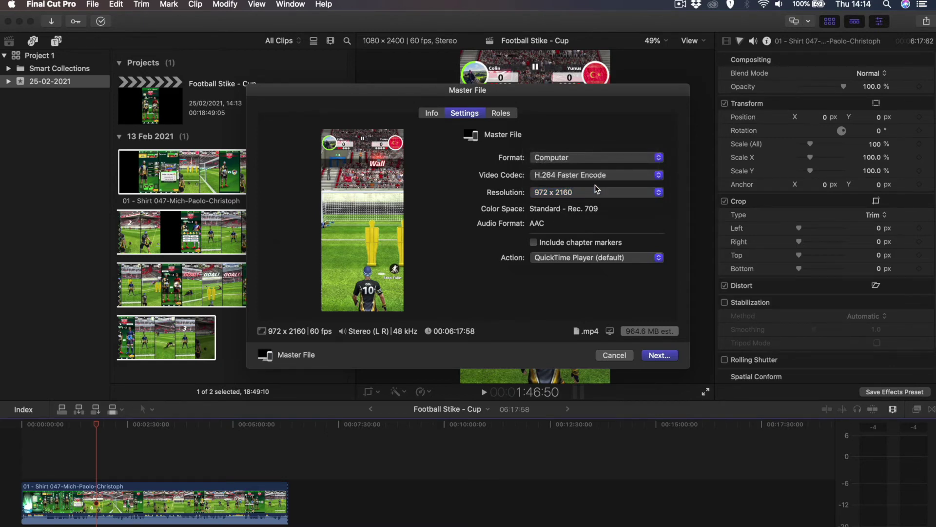
pyautogui.click(590, 189)
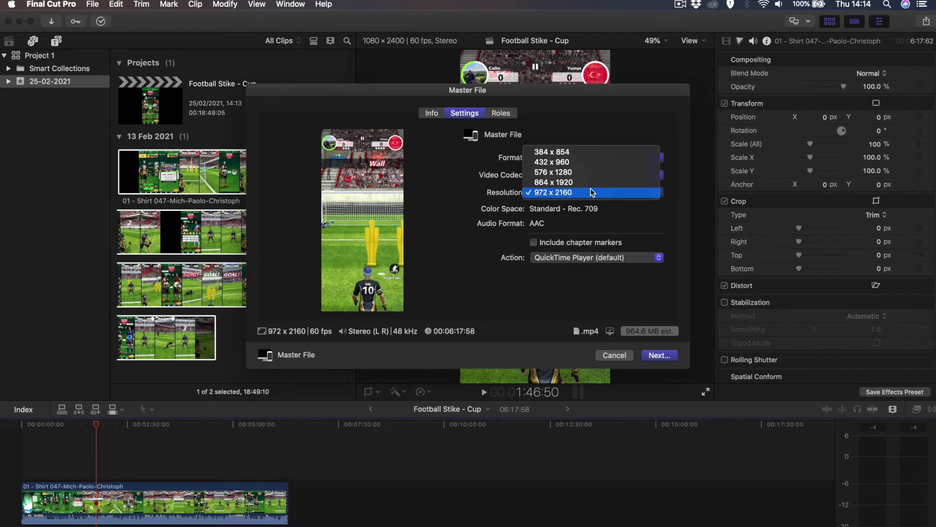
pyautogui.click(508, 292)
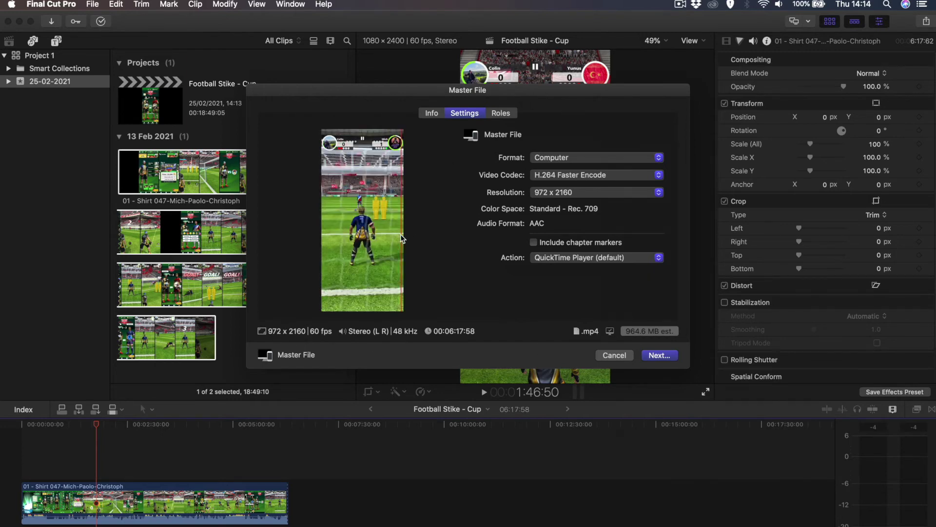
# Step: Save the exported video as Football Stike - Cup in the Export folder of 2021-02-25 Round Of 16 Cup
pyautogui.click(657, 358)
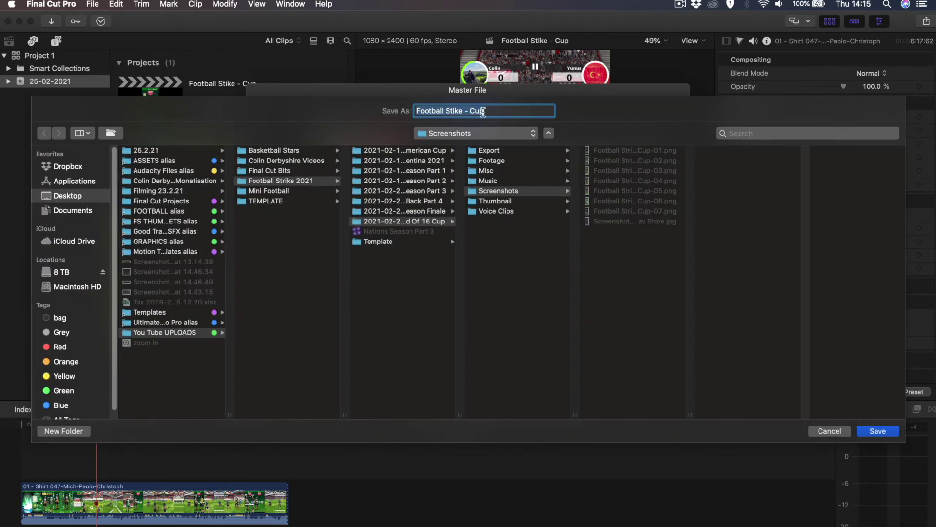
pyautogui.click(413, 211)
pyautogui.click(408, 222)
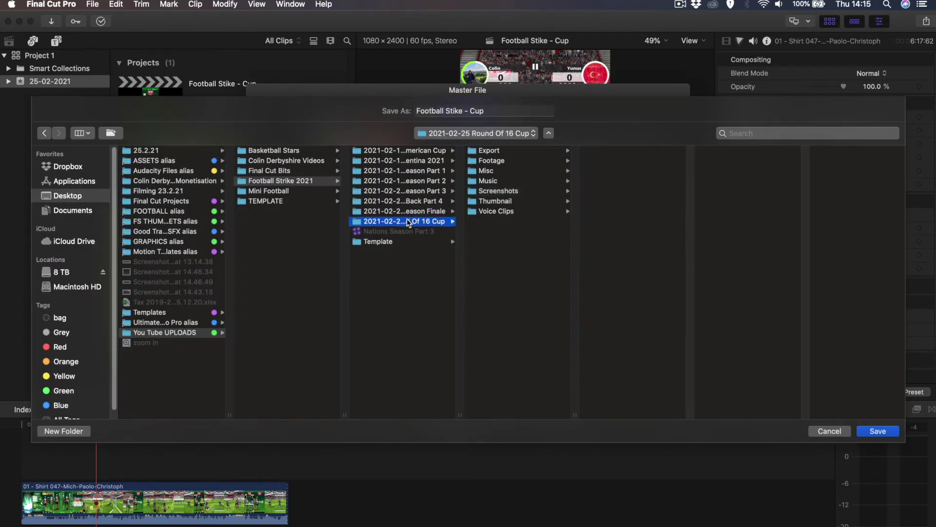
pyautogui.click(497, 152)
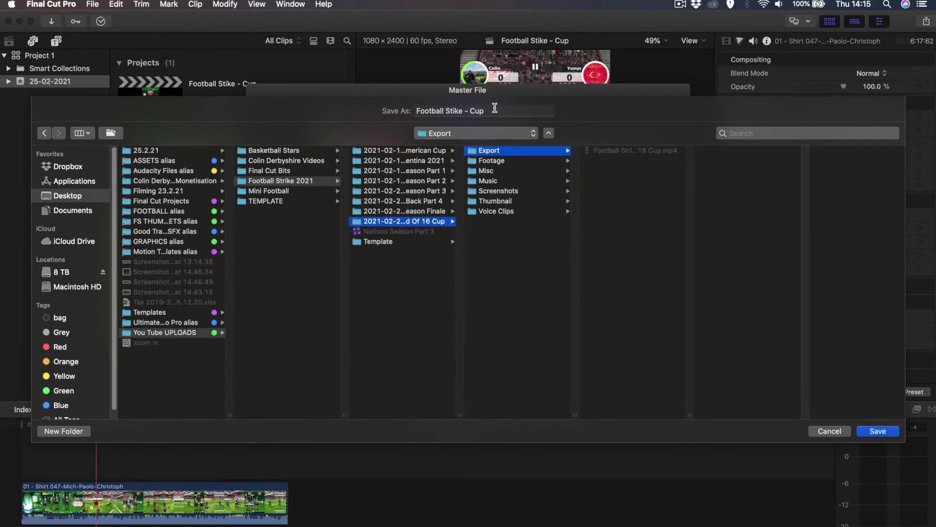
pyautogui.click(500, 108)
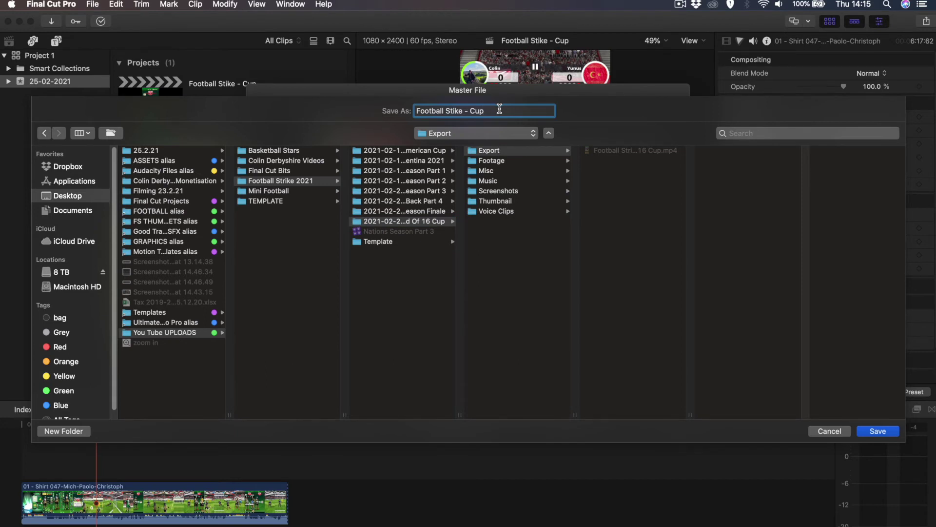
pyautogui.moveTo(491, 109); pyautogui.dragTo(408, 106)
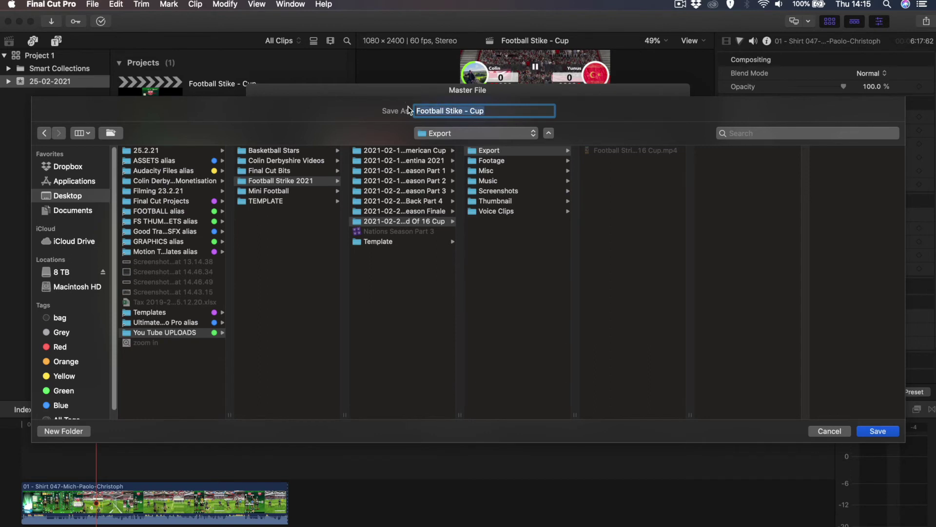
pyautogui.click(497, 108)
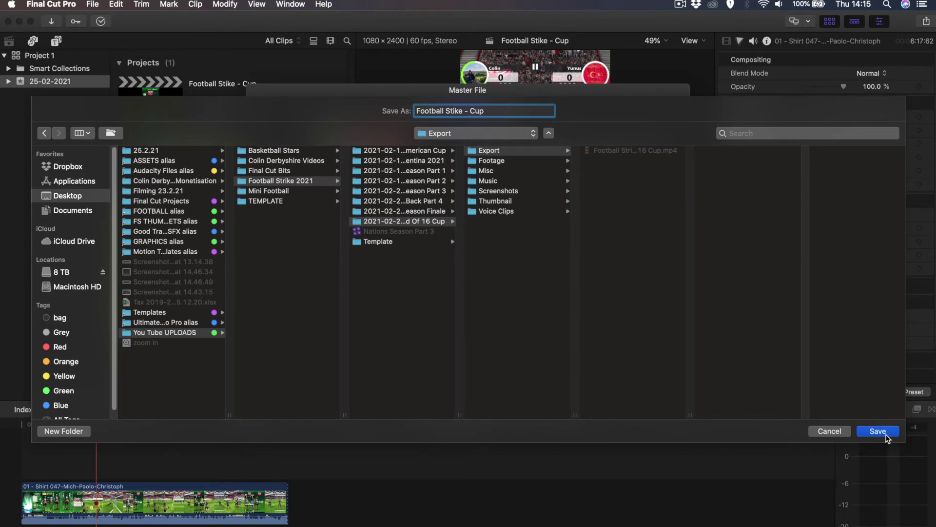
pyautogui.click(889, 432)
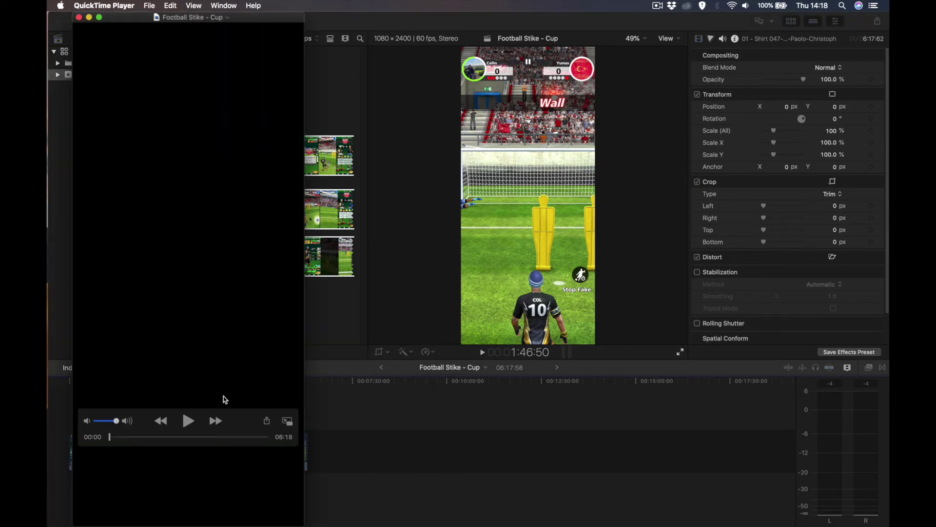
# Step: Preview the exported Football Stike - Cup video from the start and around its midpoint, and close the player window
pyautogui.click(192, 19)
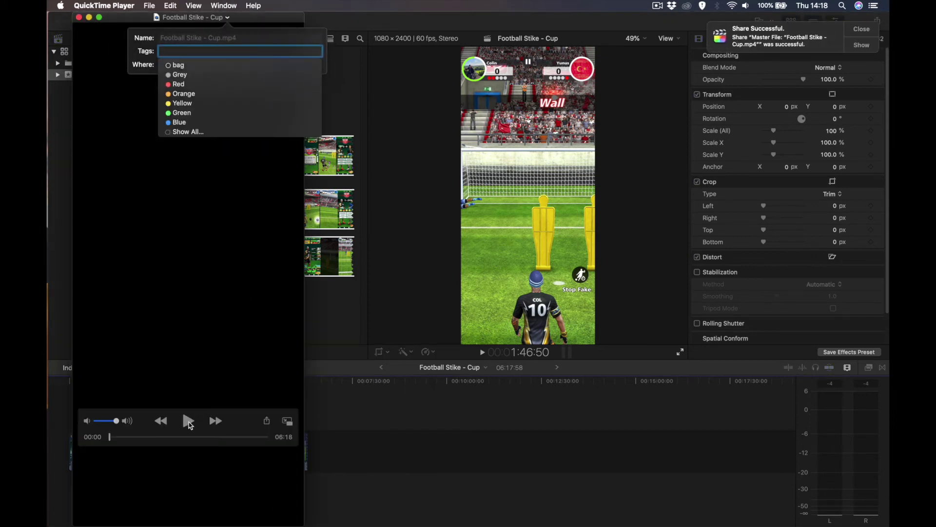
pyautogui.click(142, 147)
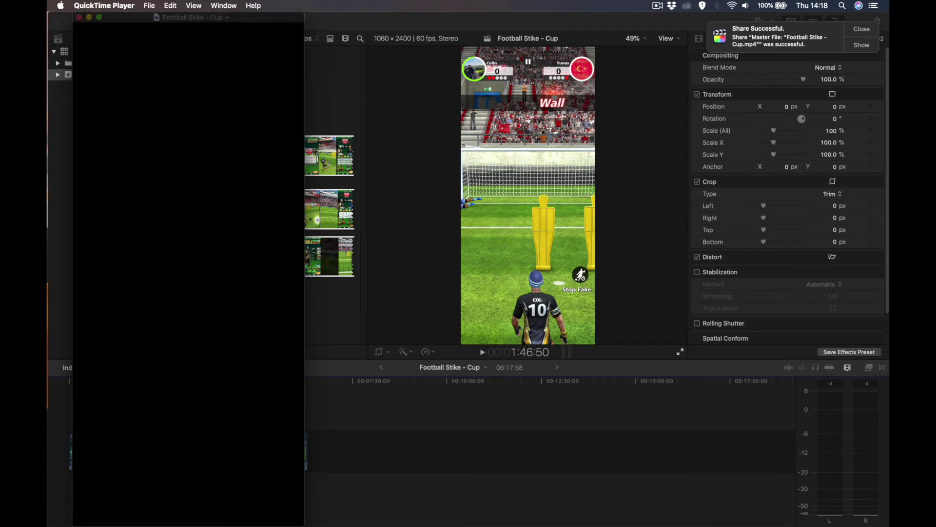
pyautogui.click(190, 422)
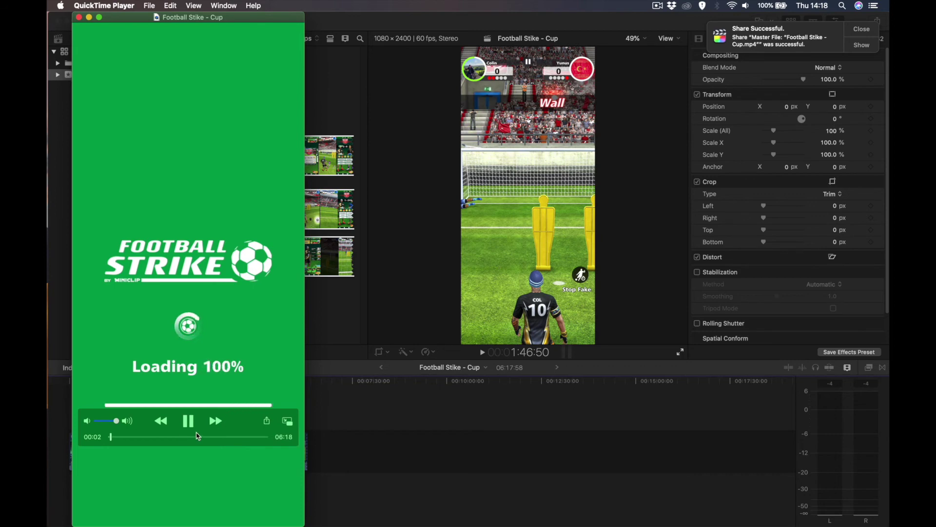
pyautogui.click(200, 436)
pyautogui.click(190, 422)
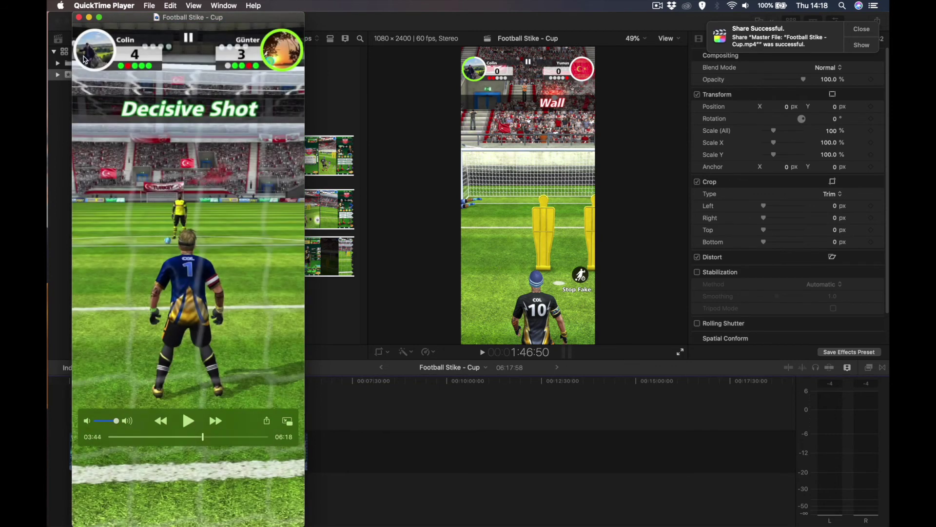
pyautogui.click(78, 17)
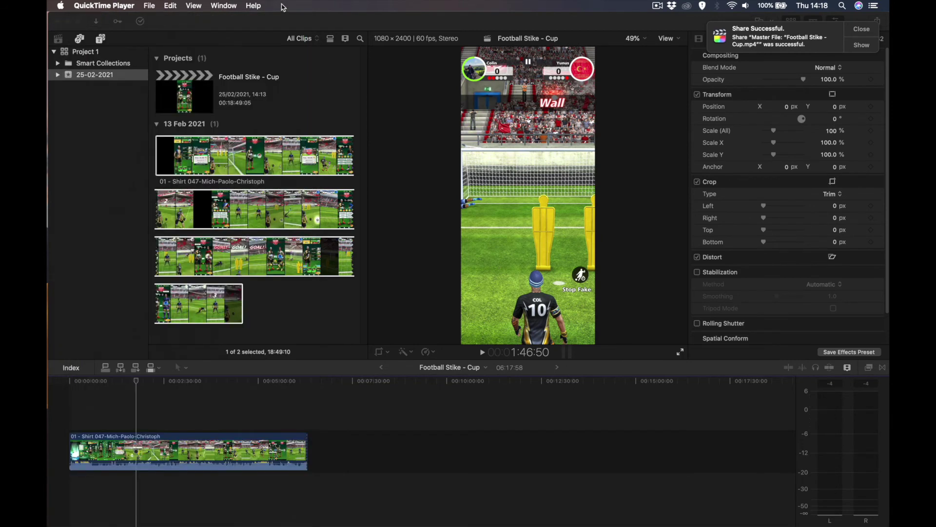
# Step: Switch to Finder and locate Football Stike - Cup.mp4 in the Export folder of 2021-02-25 Round Of 16 Cup
pyautogui.doubleClick(299, 23)
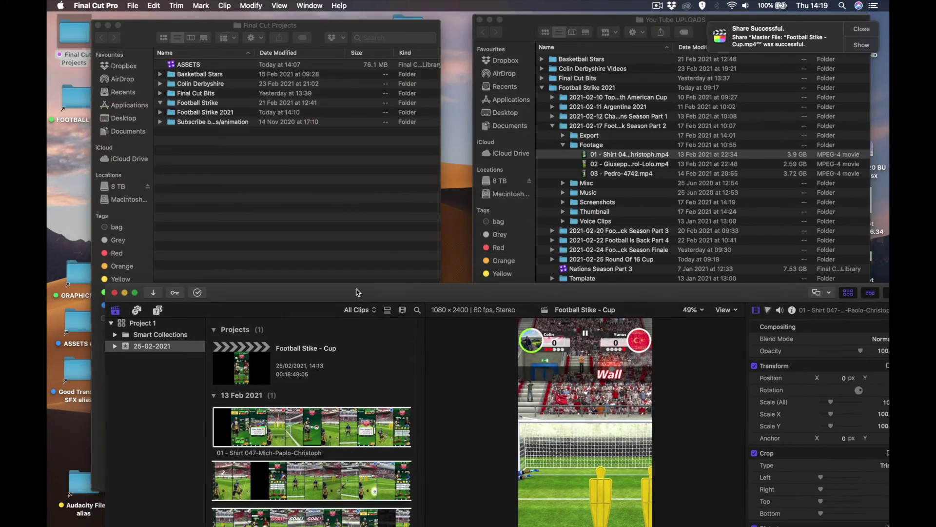
pyautogui.click(591, 26)
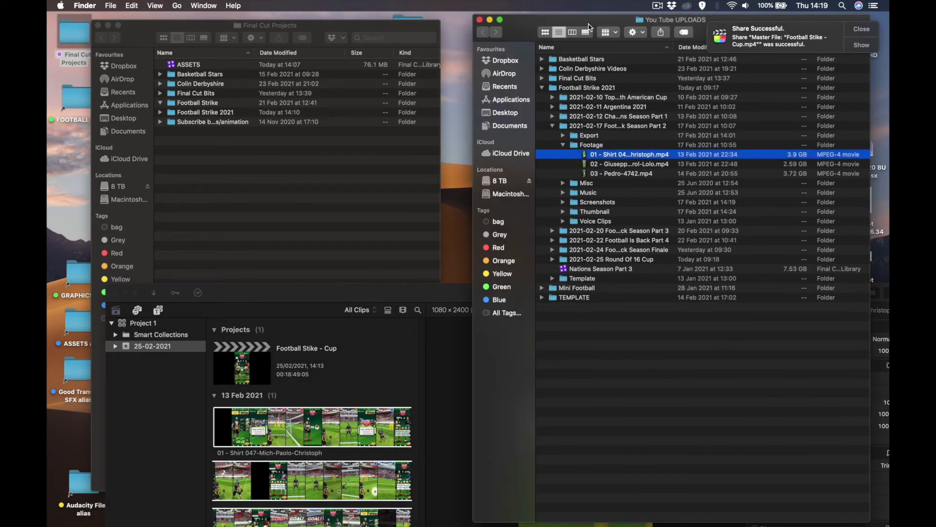
pyautogui.click(563, 146)
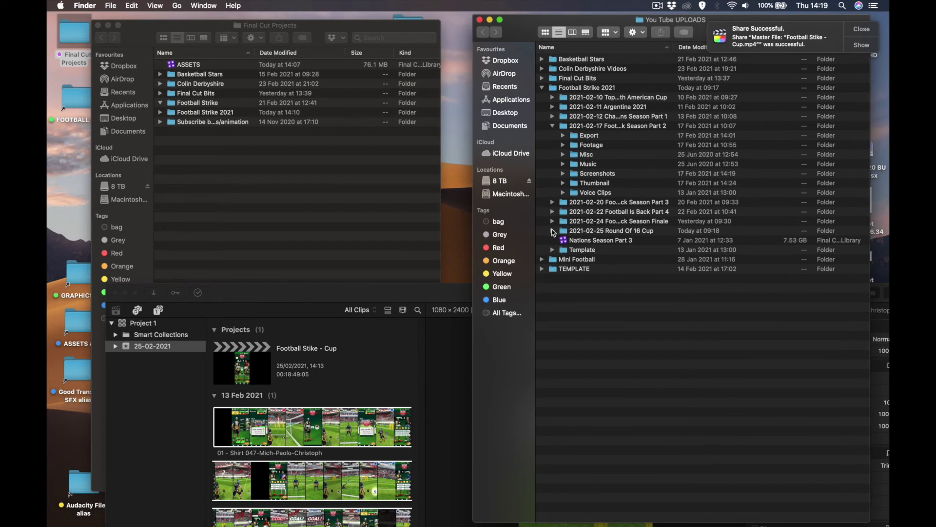
pyautogui.click(555, 127)
pyautogui.click(554, 127)
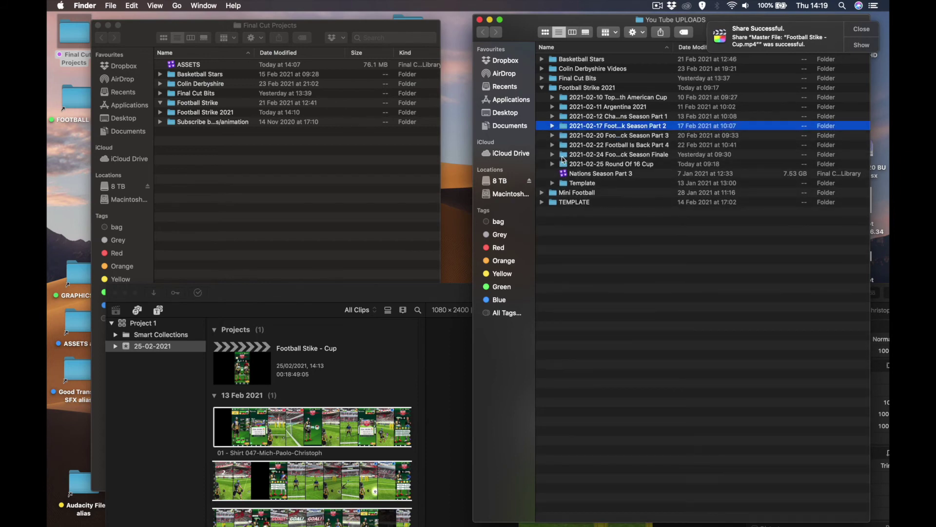
pyautogui.click(553, 164)
pyautogui.click(563, 173)
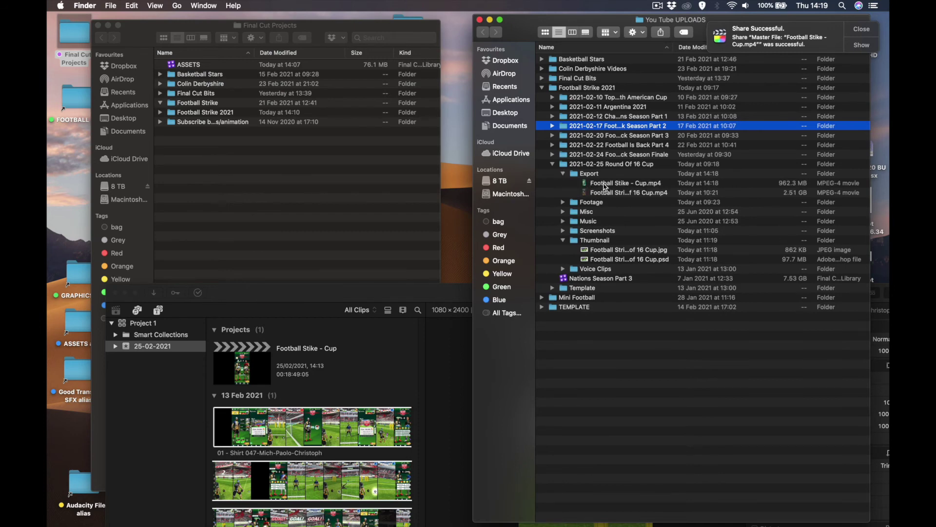
pyautogui.click(605, 185)
pyautogui.click(628, 195)
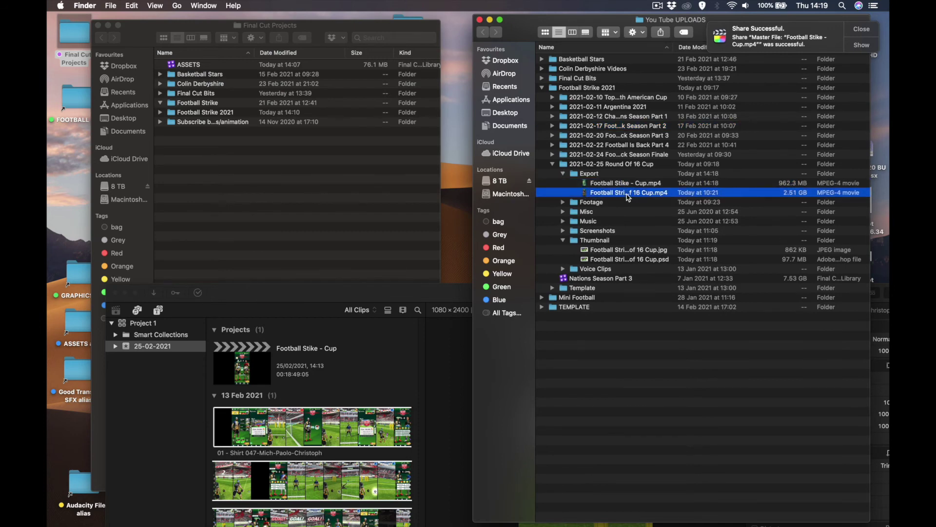
pyautogui.click(632, 187)
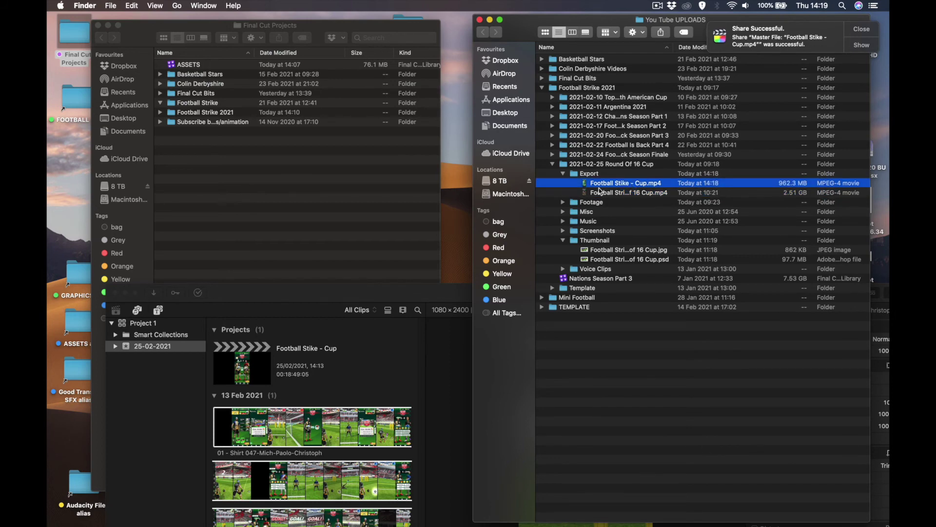
# Step: Switch to Safari, go to YouTube and start a video upload
pyautogui.moveTo(327, 522)
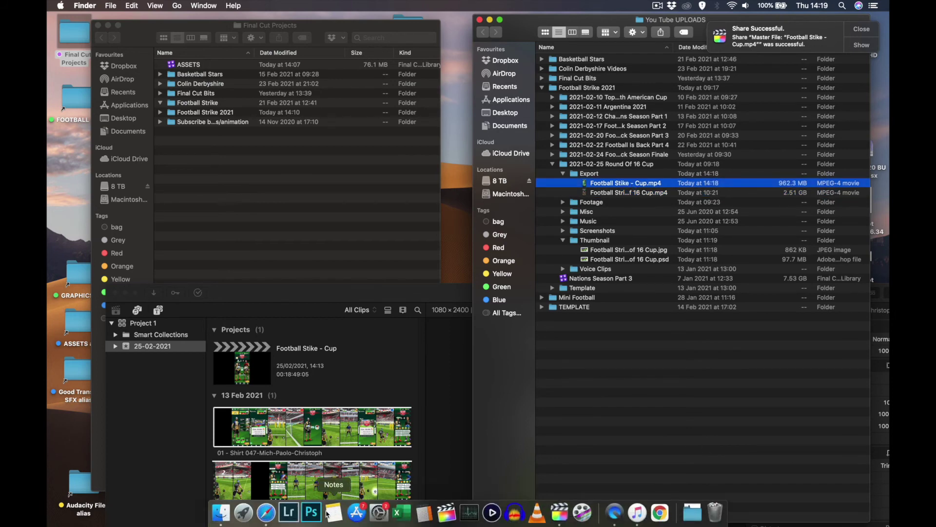
pyautogui.click(265, 512)
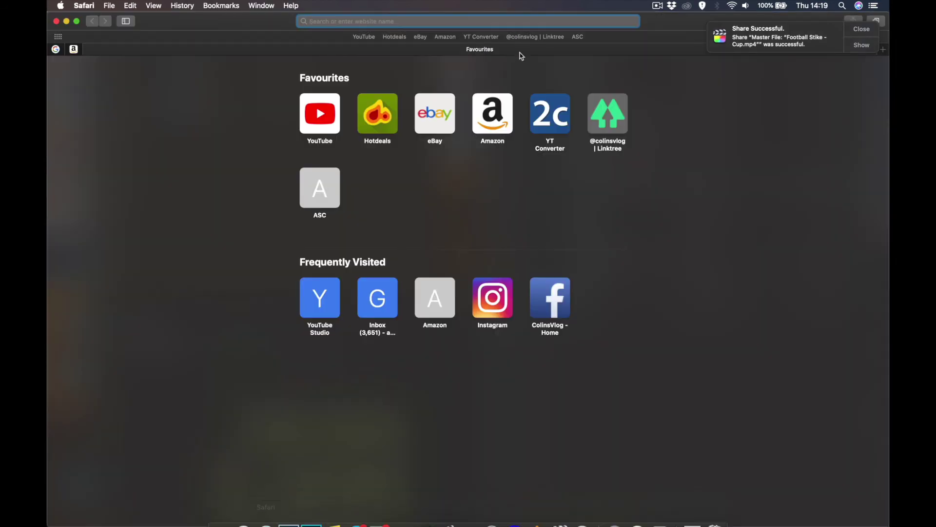
pyautogui.click(364, 37)
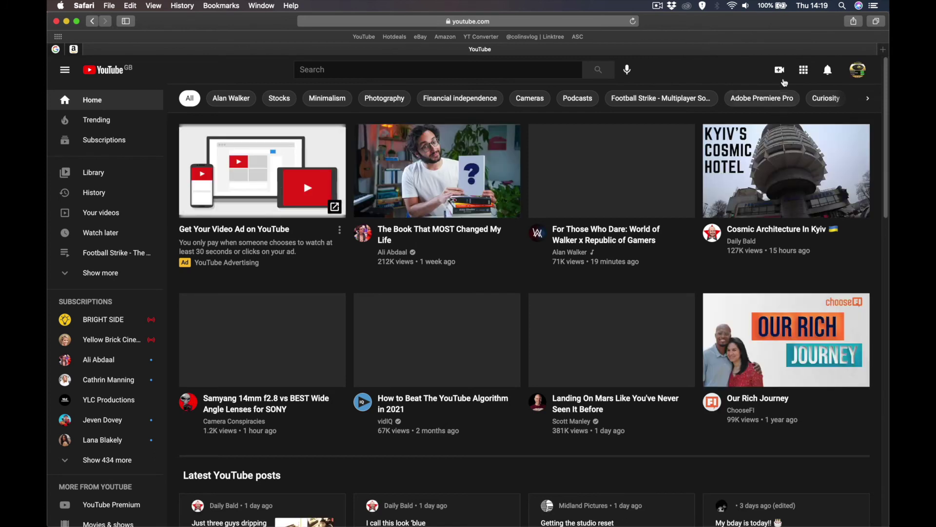
pyautogui.click(781, 72)
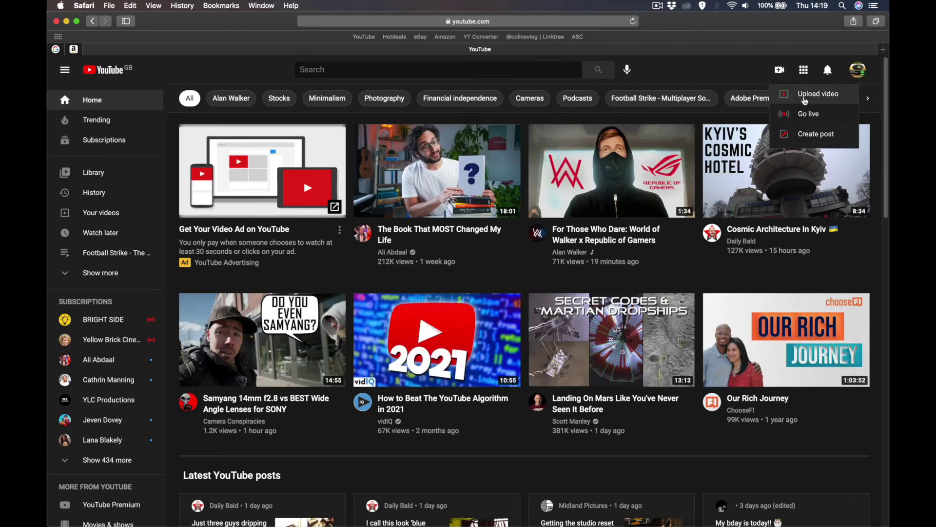
pyautogui.click(803, 98)
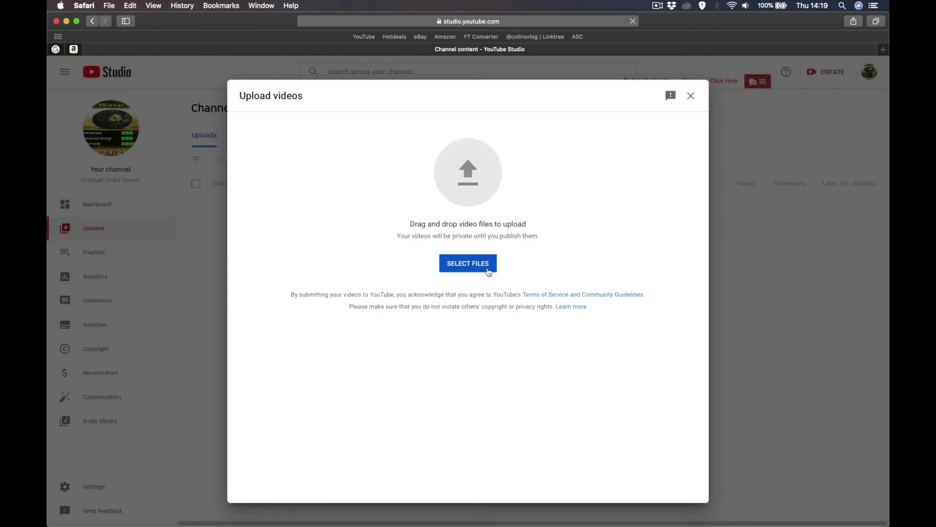
# Step: Select Football Stike - Cup.mp4 as the upload file, cancel the selection, close the upload dialog and leave the browser
pyautogui.click(486, 269)
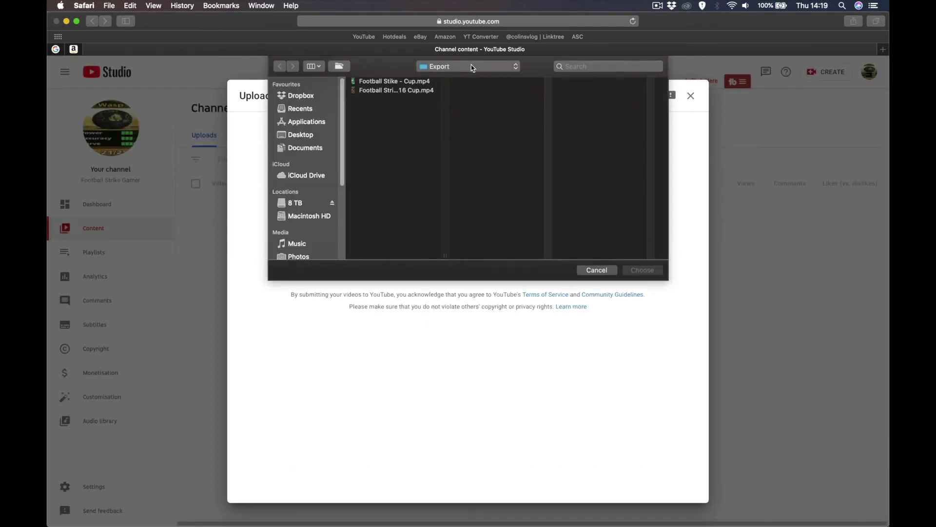
pyautogui.click(419, 82)
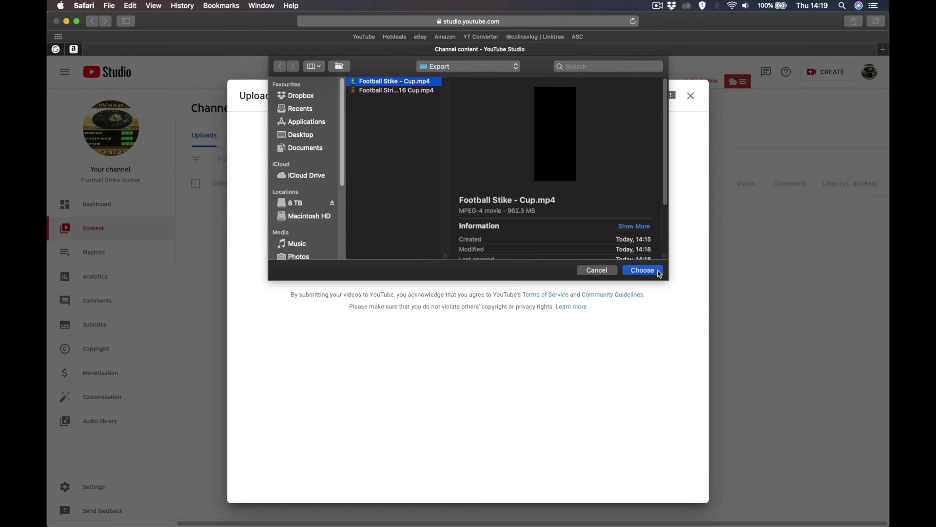
pyautogui.click(608, 271)
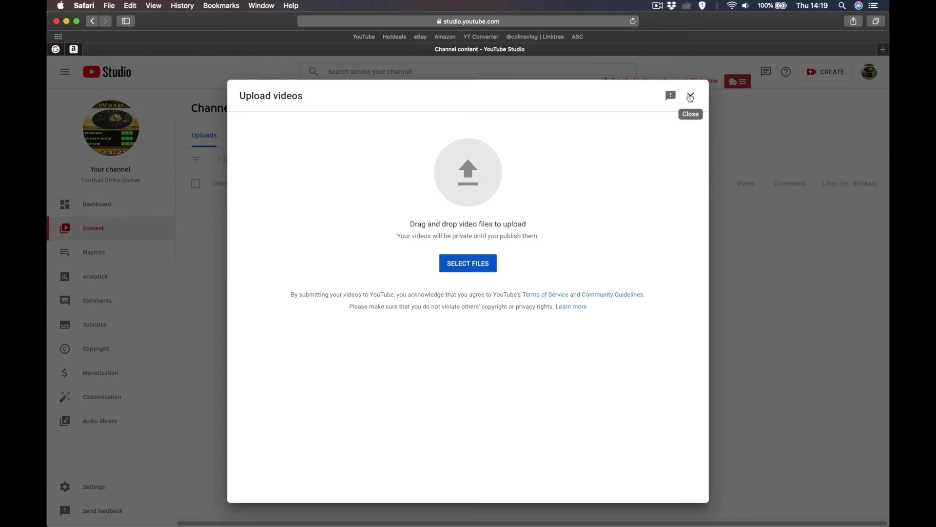
pyautogui.click(690, 96)
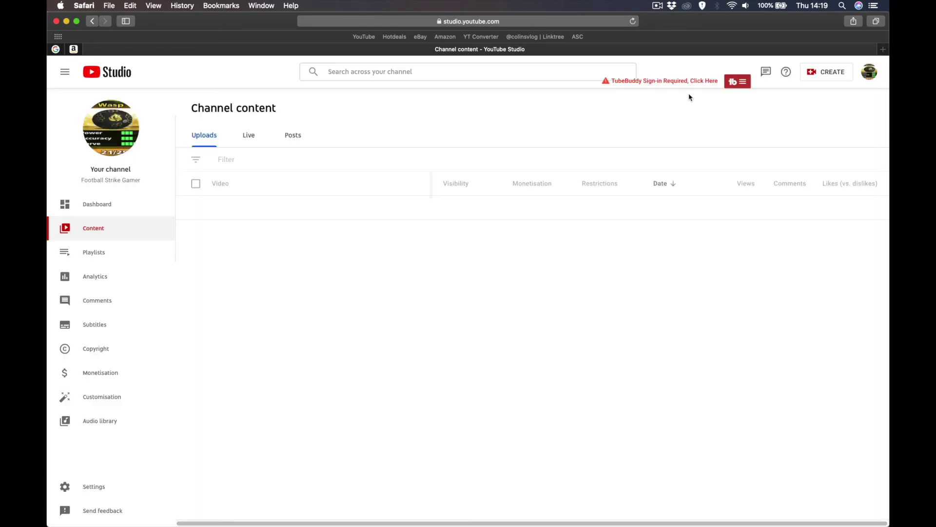
pyautogui.click(67, 21)
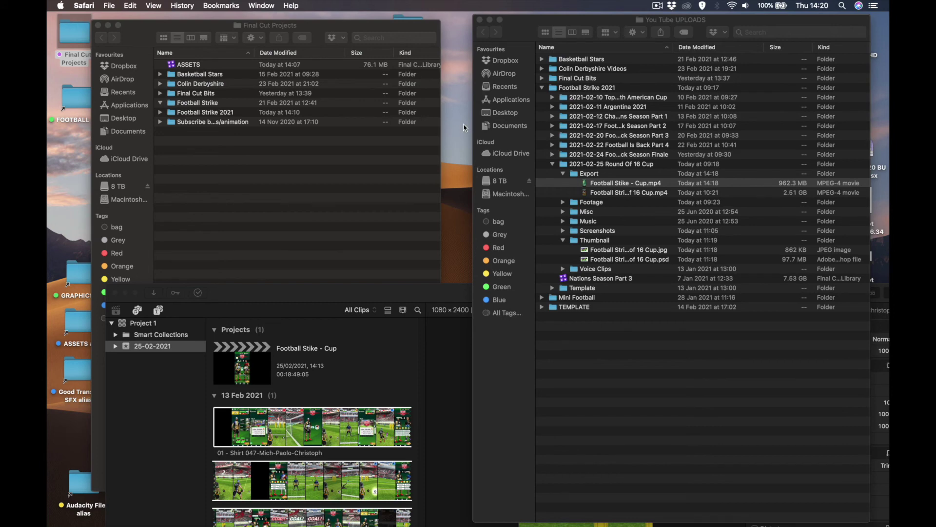
# Step: Collapse the 2021-02-25 Round Of 16 Cup folder and review the dated video folders in Football Strike 2021
pyautogui.click(552, 164)
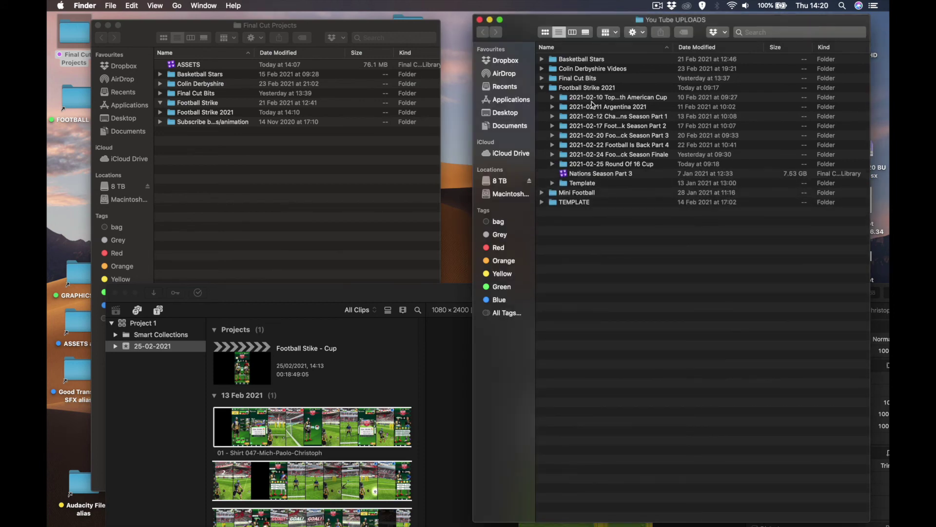
pyautogui.click(630, 98)
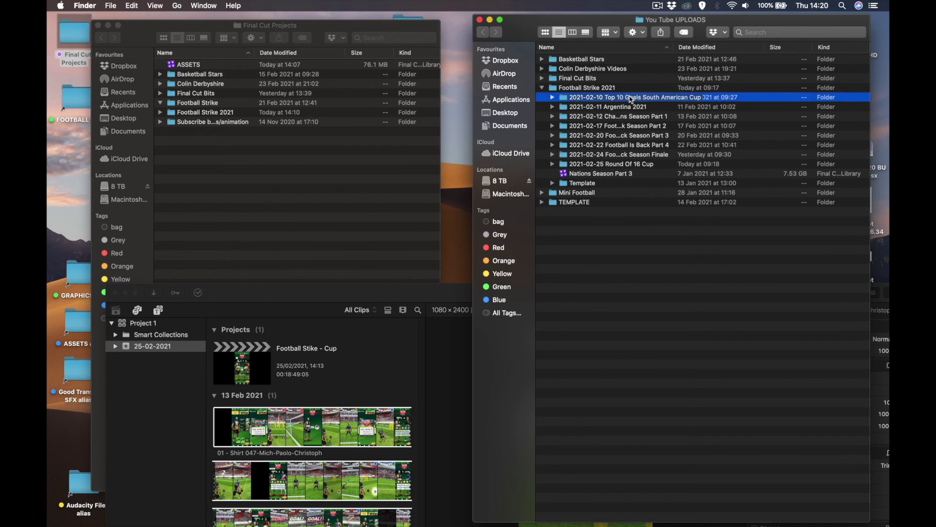
pyautogui.click(613, 107)
pyautogui.click(599, 119)
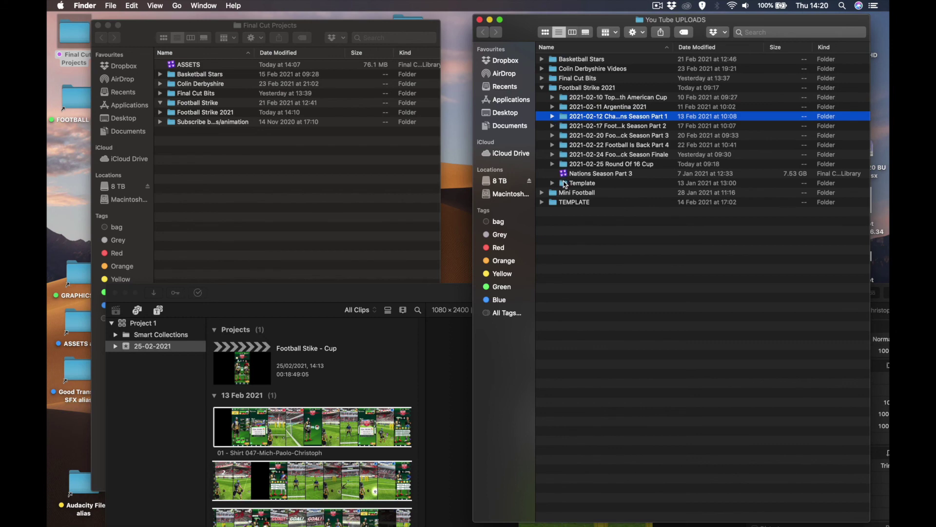
# Step: Expand the Template folder in Football Strike 2021 and review its subfolders, including Export, Footage, Misc, Thumbnail and Voice Clips
pyautogui.click(565, 185)
pyautogui.click(552, 184)
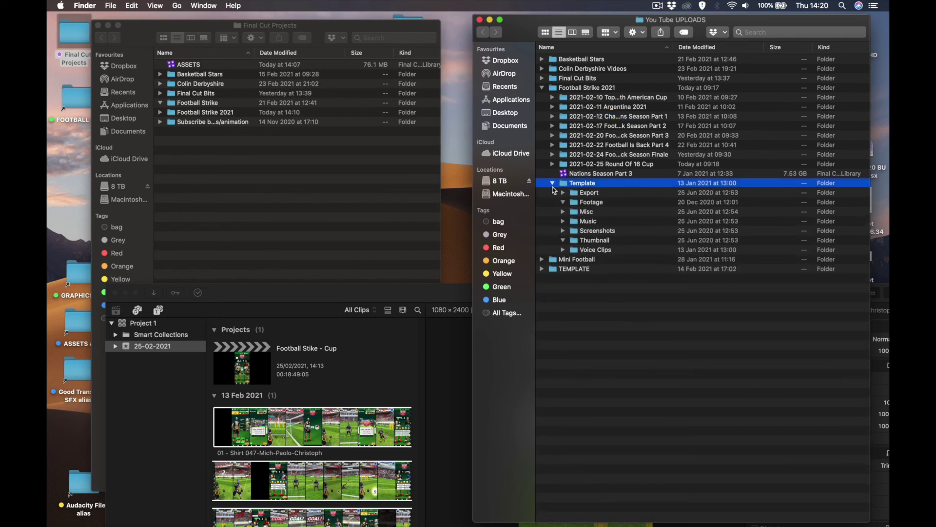
pyautogui.click(599, 194)
pyautogui.click(595, 203)
pyautogui.click(592, 213)
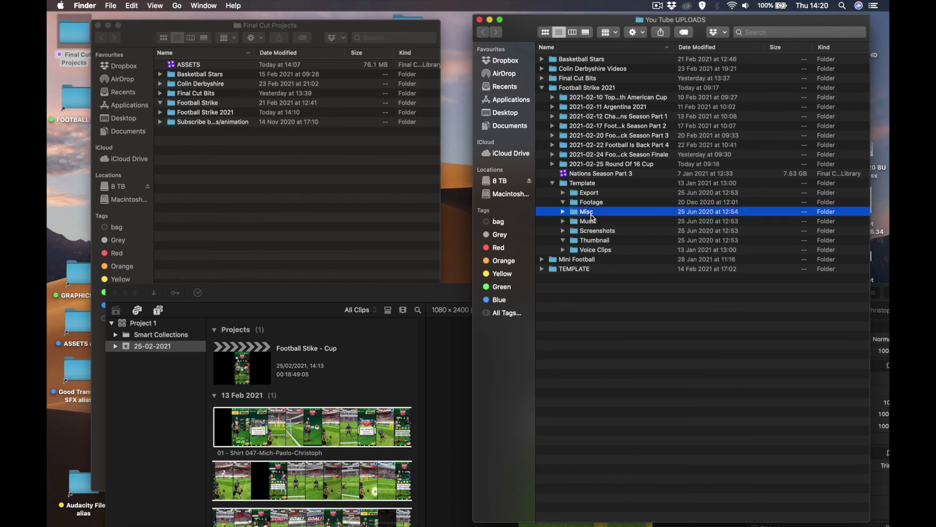
pyautogui.click(600, 195)
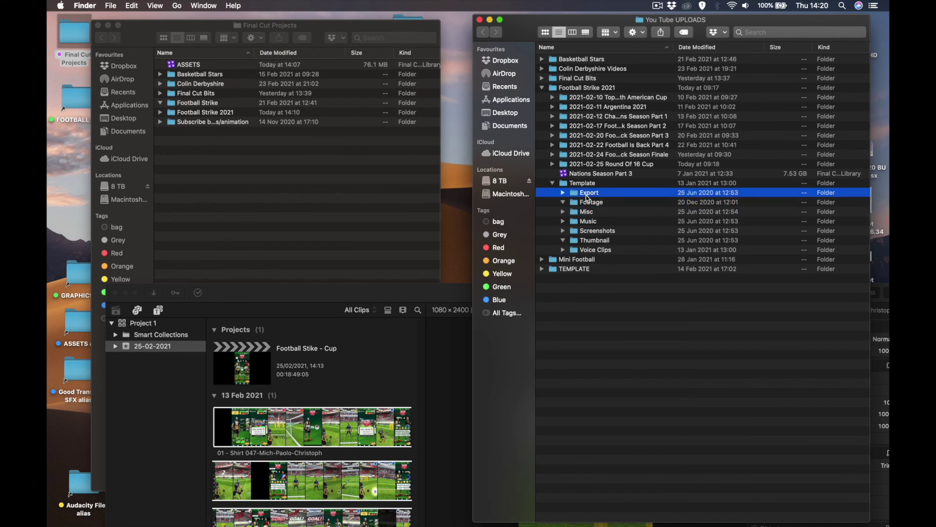
pyautogui.click(590, 243)
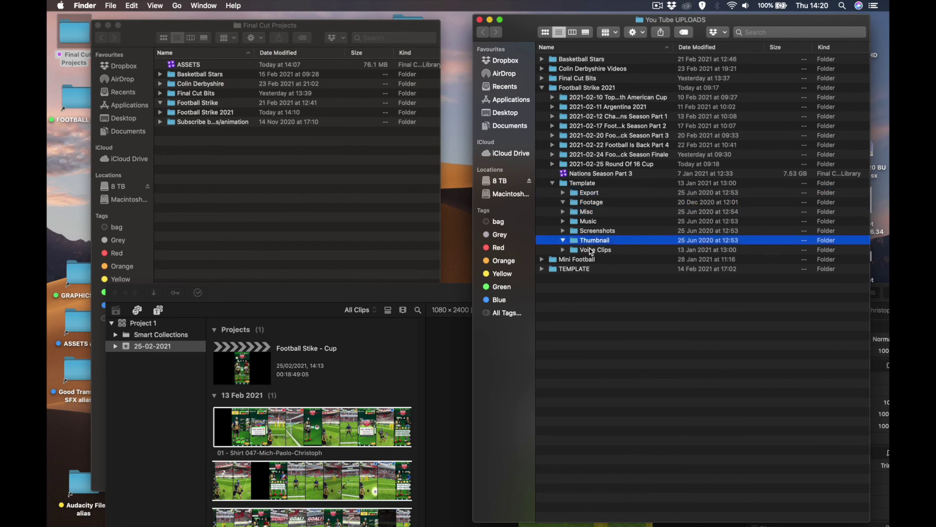
pyautogui.click(591, 252)
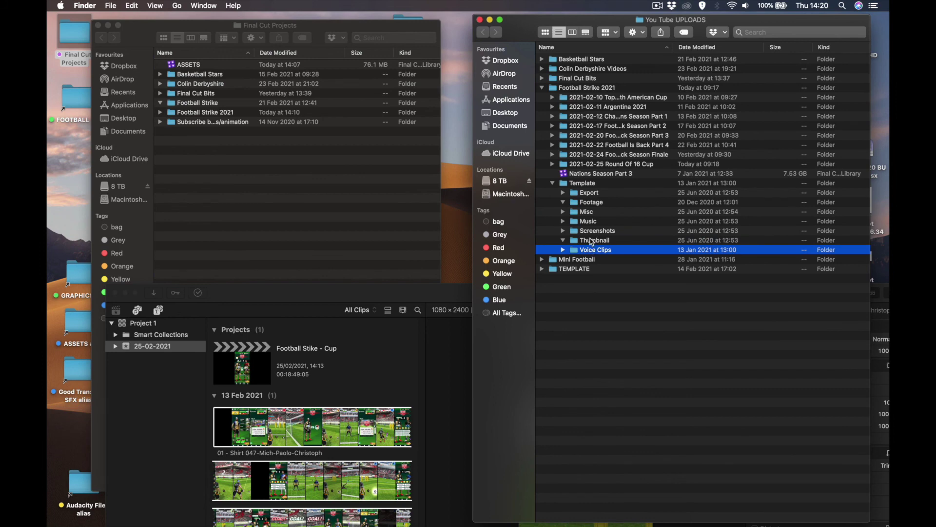
# Step: Switch back to Final Cut Pro, restore its window over the whole screen and place the playhead at 4:25:31
pyautogui.click(453, 353)
pyautogui.moveTo(441, 281); pyautogui.dragTo(387, 21)
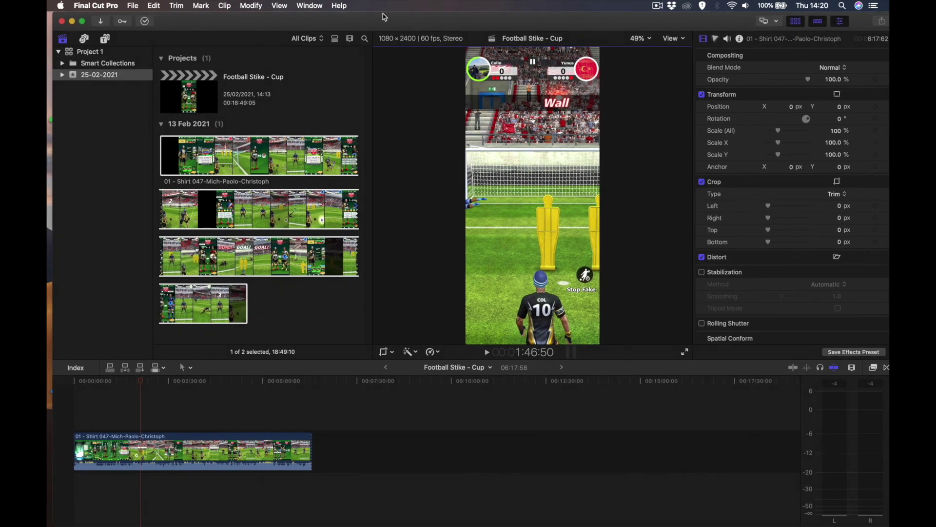
pyautogui.click(240, 395)
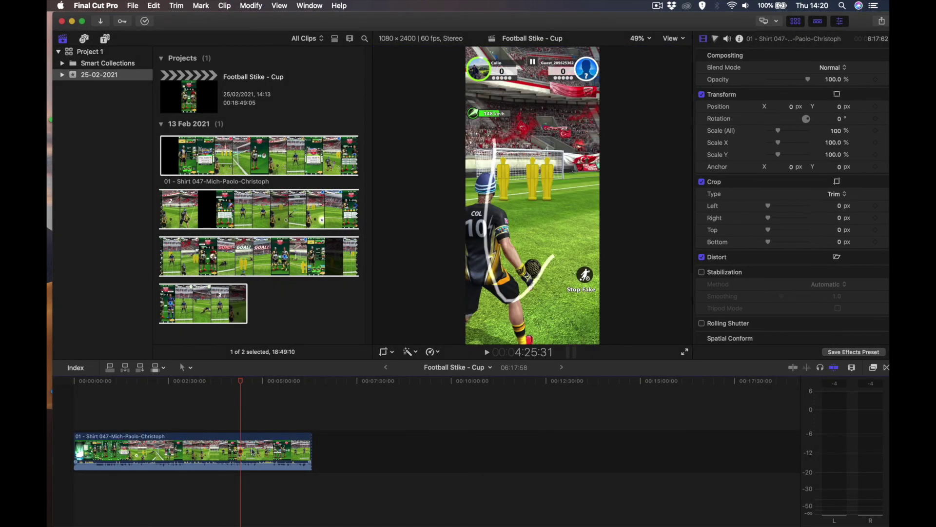
# Step: Start a Save Current Frame export, check its PNG Image settings and save location, and cancel the export
pyautogui.click(133, 6)
pyautogui.moveTo(229, 116)
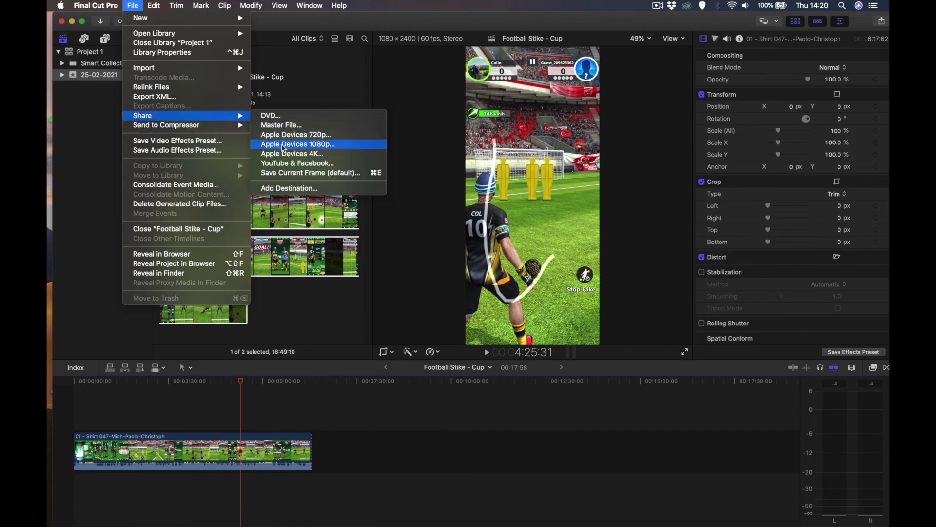
pyautogui.click(299, 173)
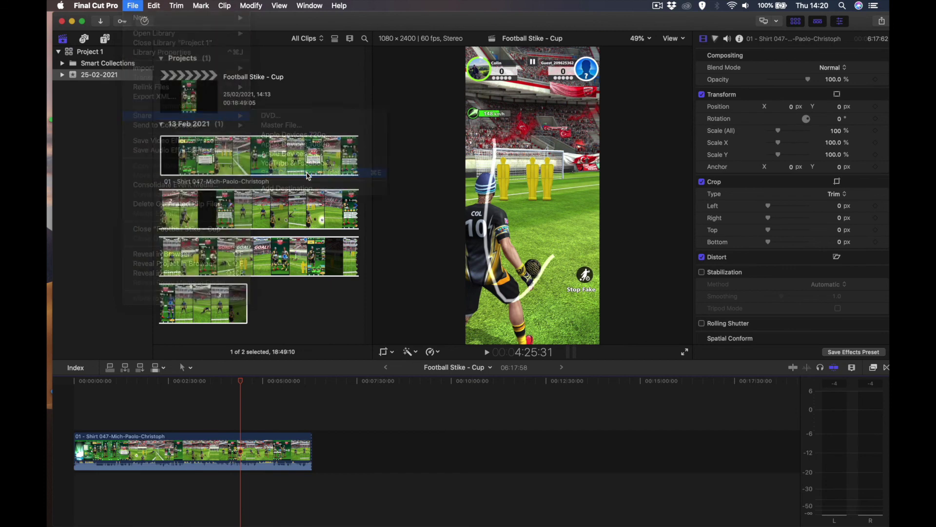
pyautogui.click(480, 103)
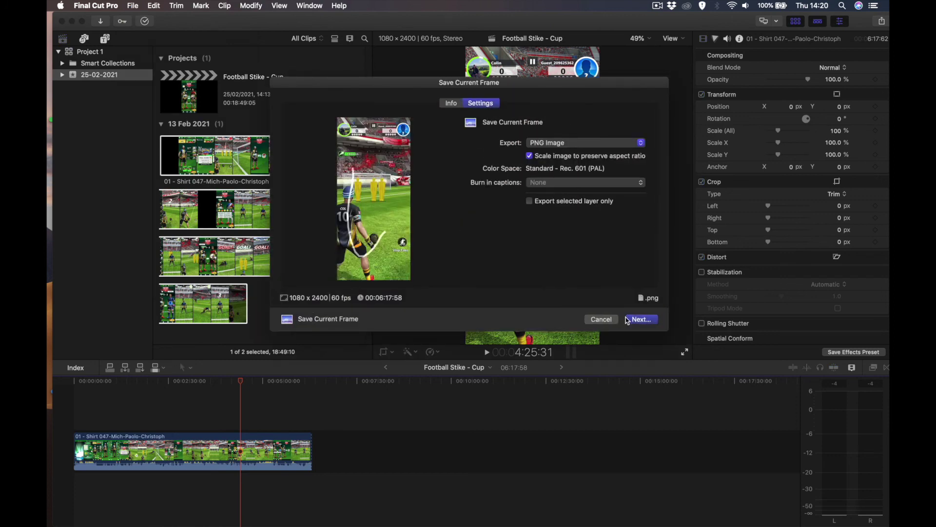
pyautogui.click(641, 320)
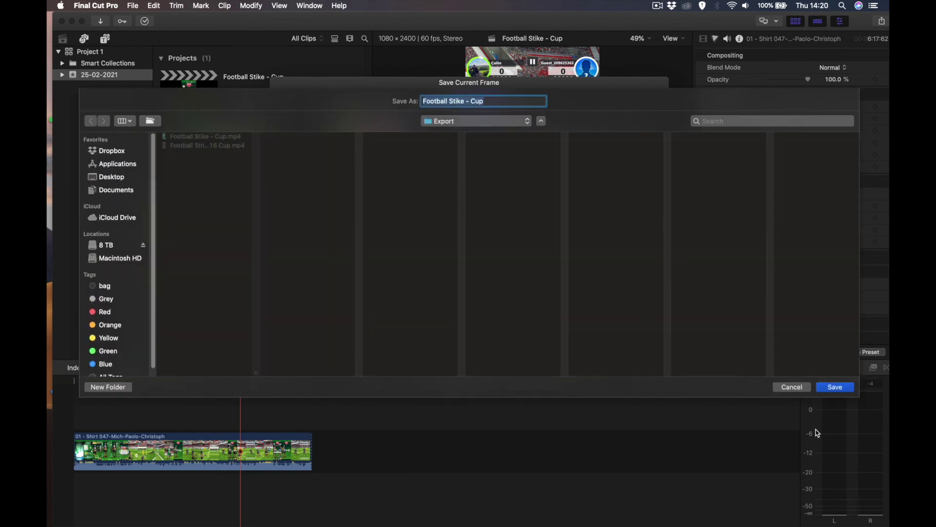
pyautogui.click(799, 386)
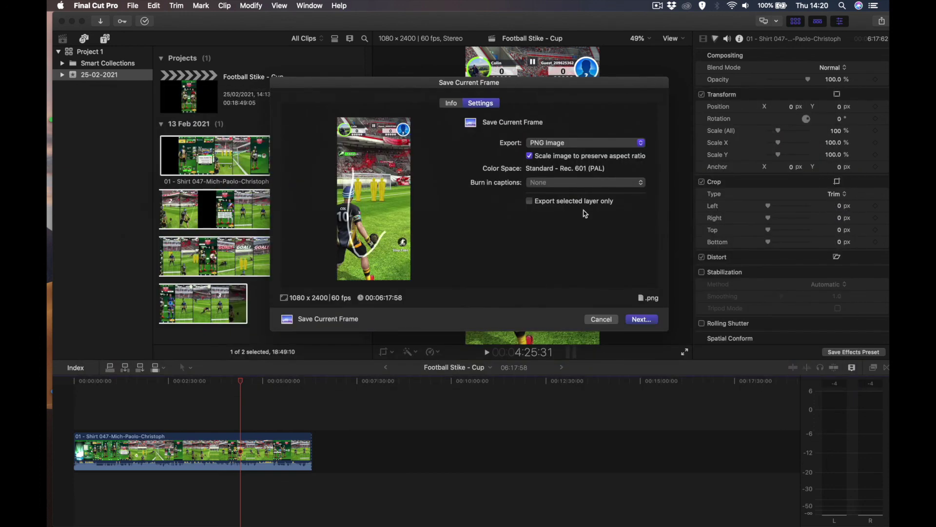
pyautogui.click(607, 322)
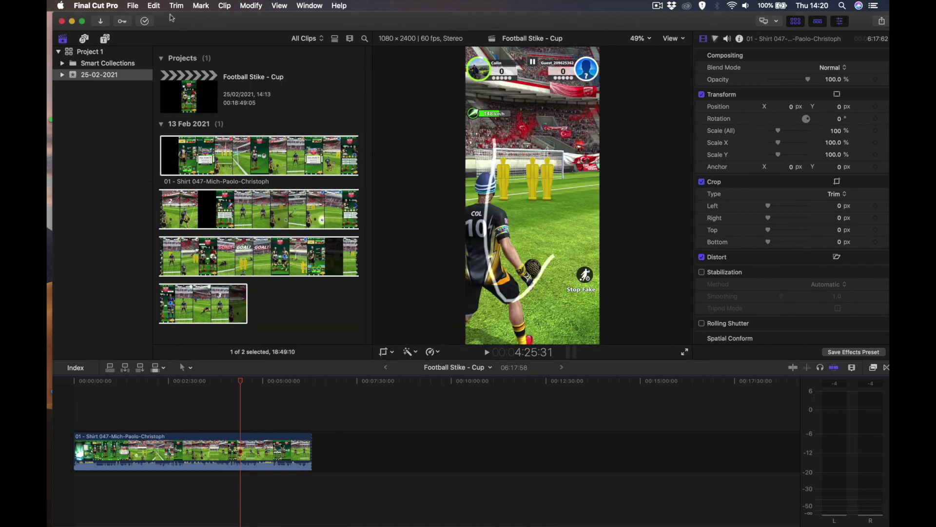
pyautogui.moveTo(172, 18); pyautogui.dragTo(173, 20)
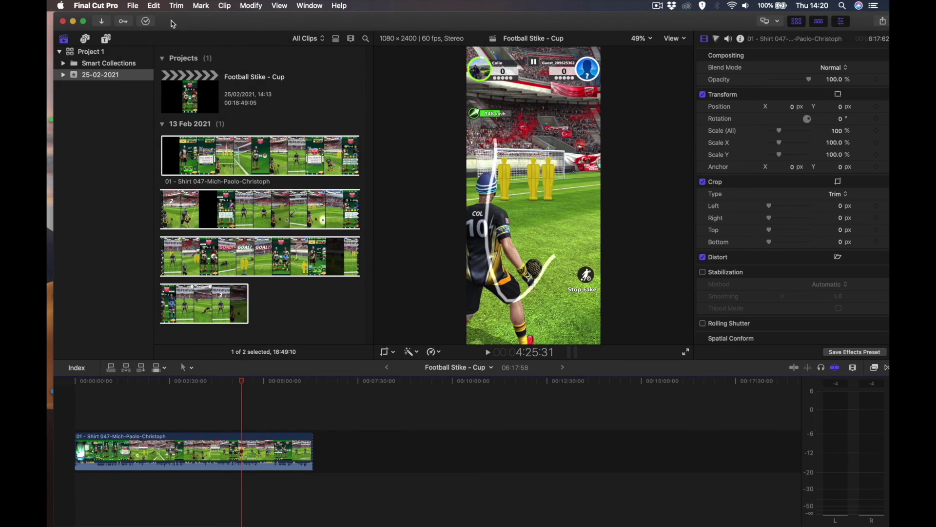